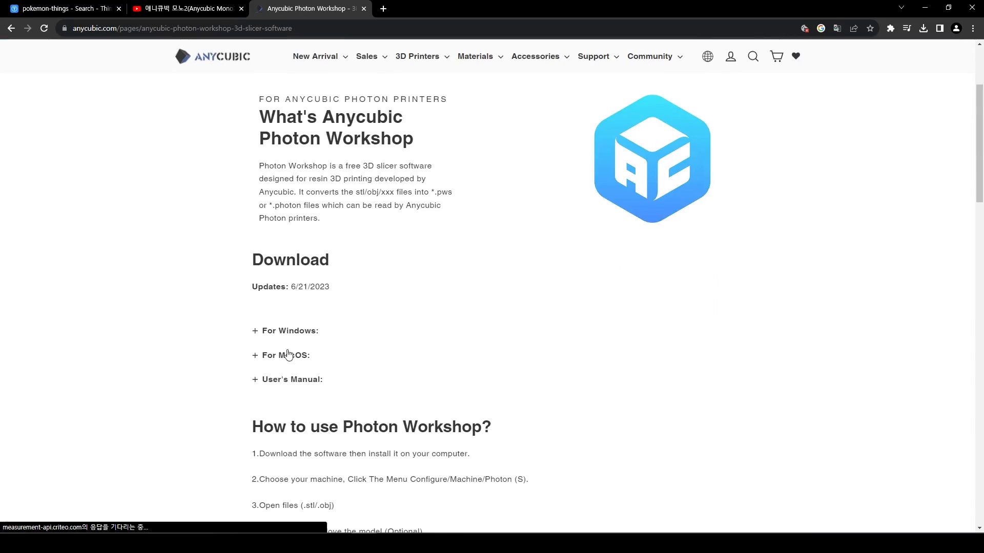
Dismiss the spin-to-win coupon pop-up on the Photon Workshop download page.
{"action": "scroll", "coordinate": [275, 374], "scroll_direction": "up", "scroll_amount": 2}
{"action": "scroll", "coordinate": [285, 366], "scroll_direction": "down", "scroll_amount": 2}
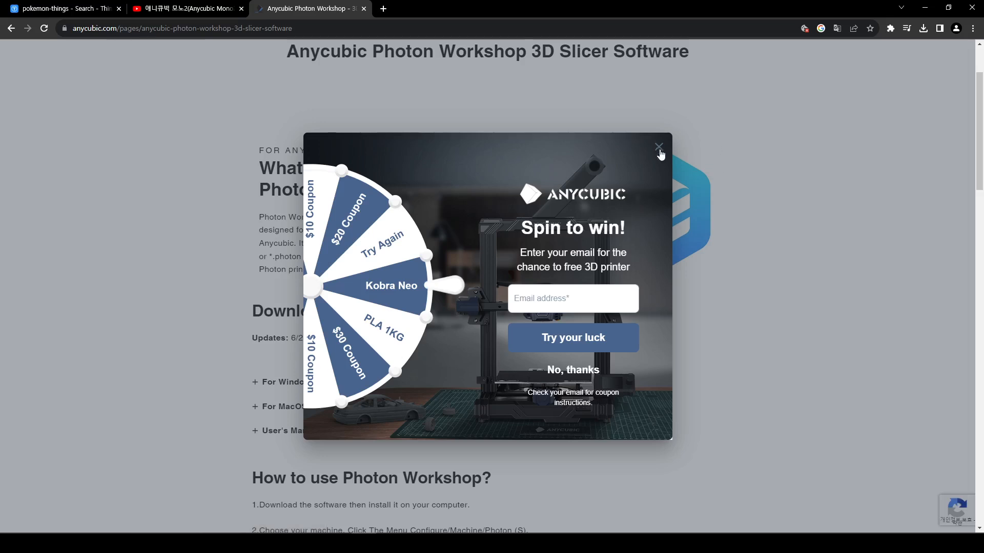
{"action": "left_click", "coordinate": [659, 147]}
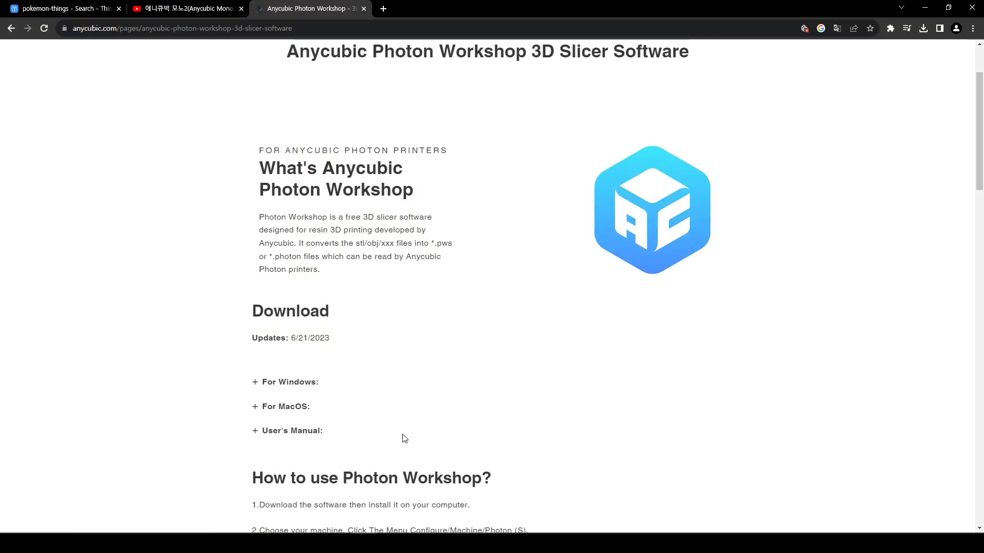
{"action": "scroll", "coordinate": [395, 451], "scroll_direction": "up", "scroll_amount": 2}
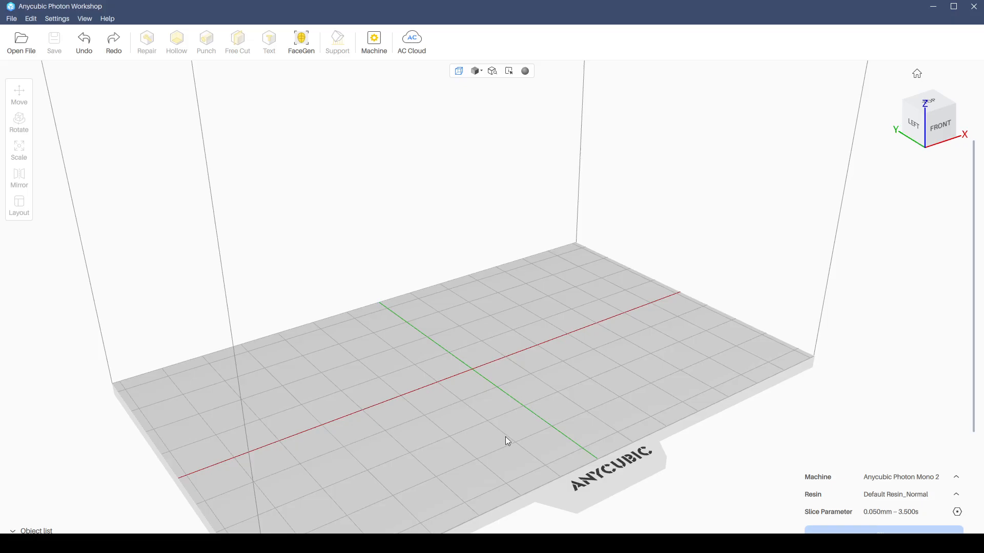
{"action": "scroll", "coordinate": [459, 280], "scroll_direction": "down", "scroll_amount": 5}
{"action": "right_click_drag", "start_coordinate": [460, 300], "coordinate": [442, 339]}
{"action": "scroll", "coordinate": [464, 333], "scroll_direction": "up", "scroll_amount": 2}
{"action": "scroll", "coordinate": [465, 333], "scroll_direction": "down", "scroll_amount": 3}
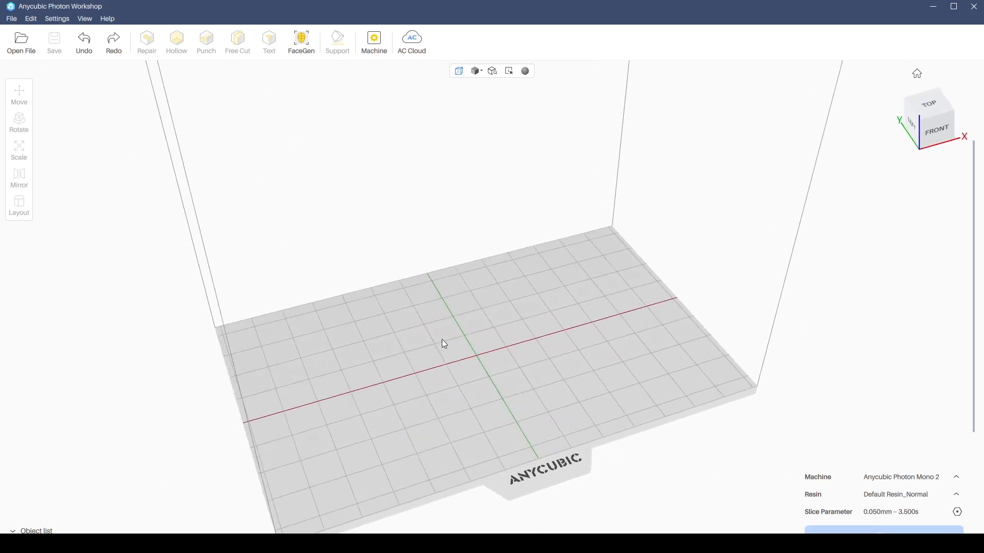
{"action": "scroll", "coordinate": [407, 349], "scroll_direction": "up", "scroll_amount": 3}
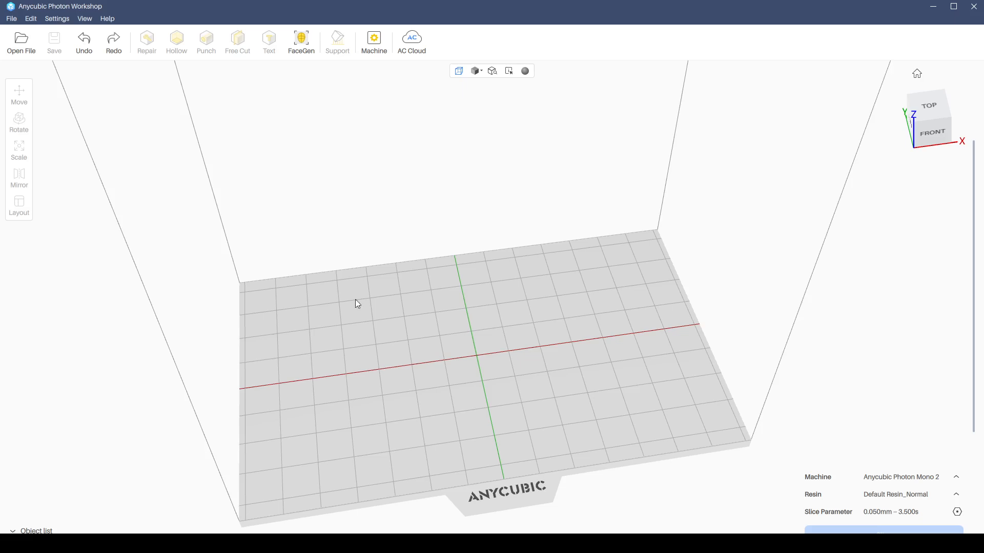
Open the preferences, review the Slicing and General settings, and close them.
{"action": "left_click", "coordinate": [56, 24]}
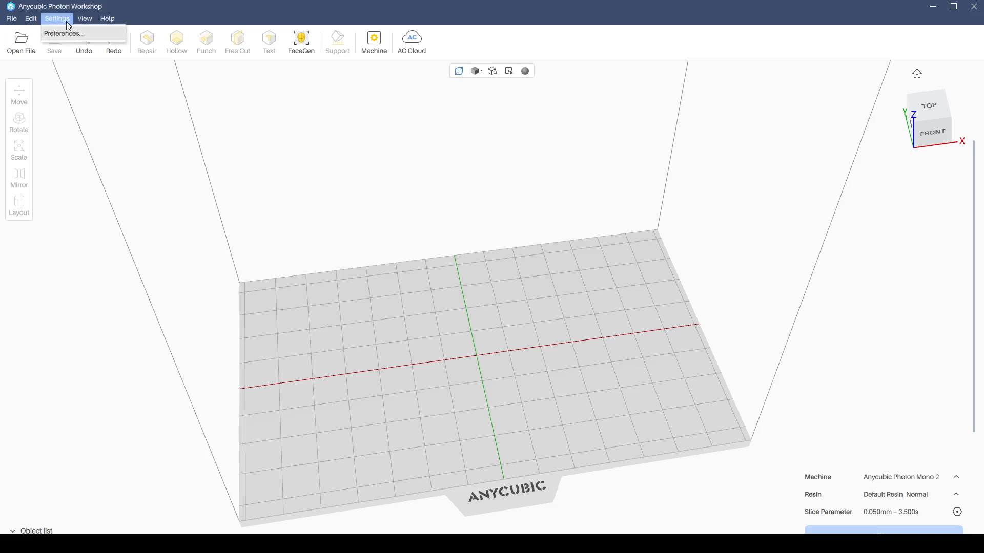
{"action": "left_click", "coordinate": [66, 36]}
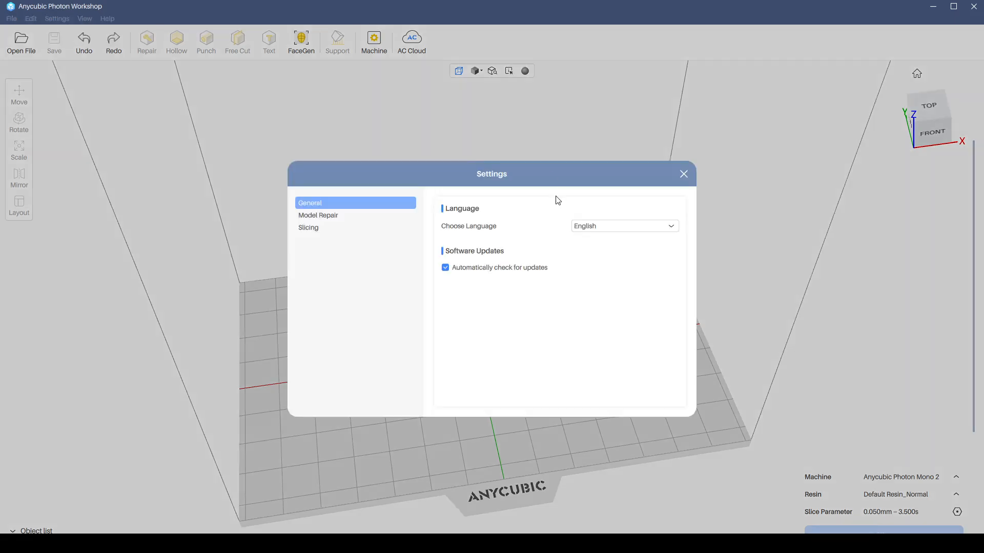
{"action": "left_click", "coordinate": [325, 228]}
{"action": "left_click", "coordinate": [328, 206]}
{"action": "left_click", "coordinate": [684, 175]}
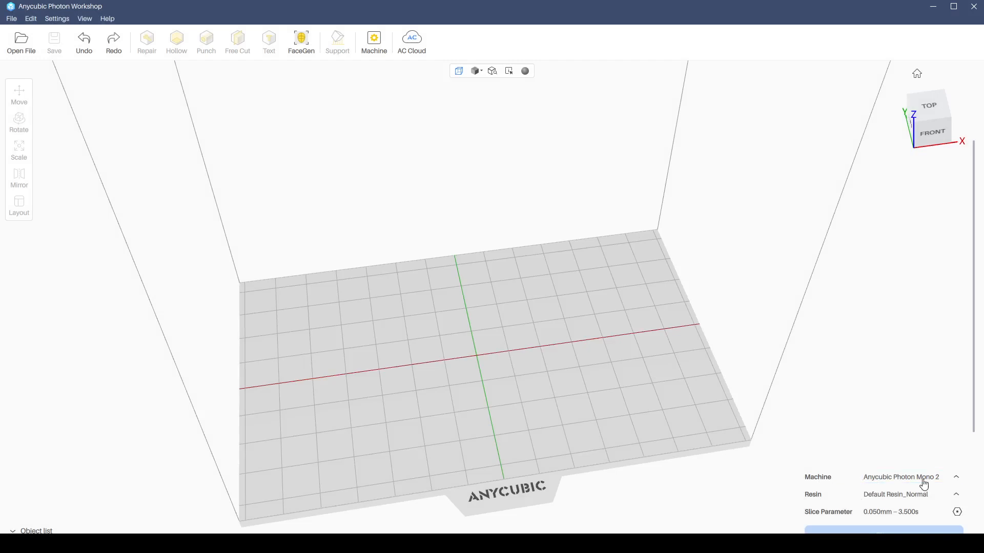
{"action": "mouse_move", "coordinate": [924, 478]}
{"action": "left_click", "coordinate": [906, 460]}
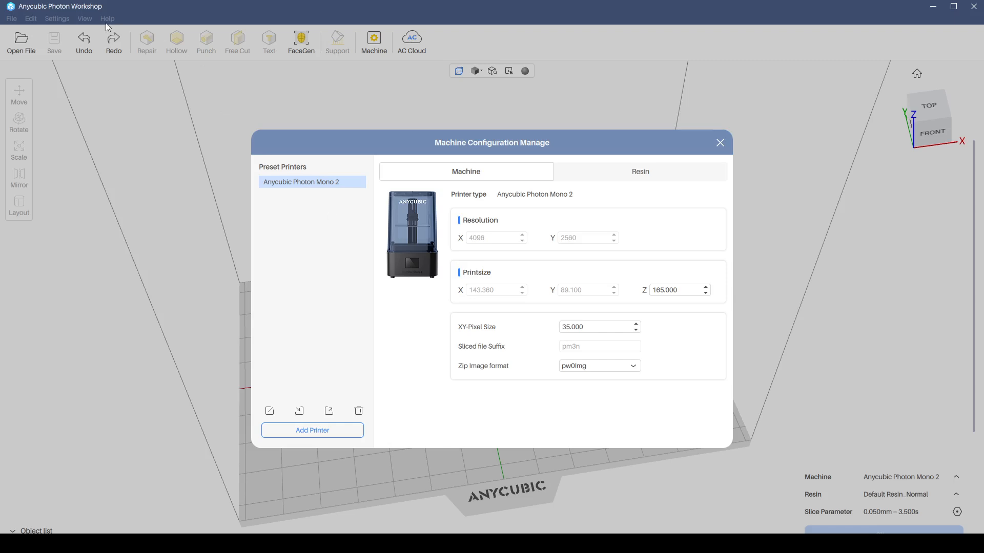
{"action": "left_click", "coordinate": [720, 144]}
{"action": "left_click", "coordinate": [55, 19]}
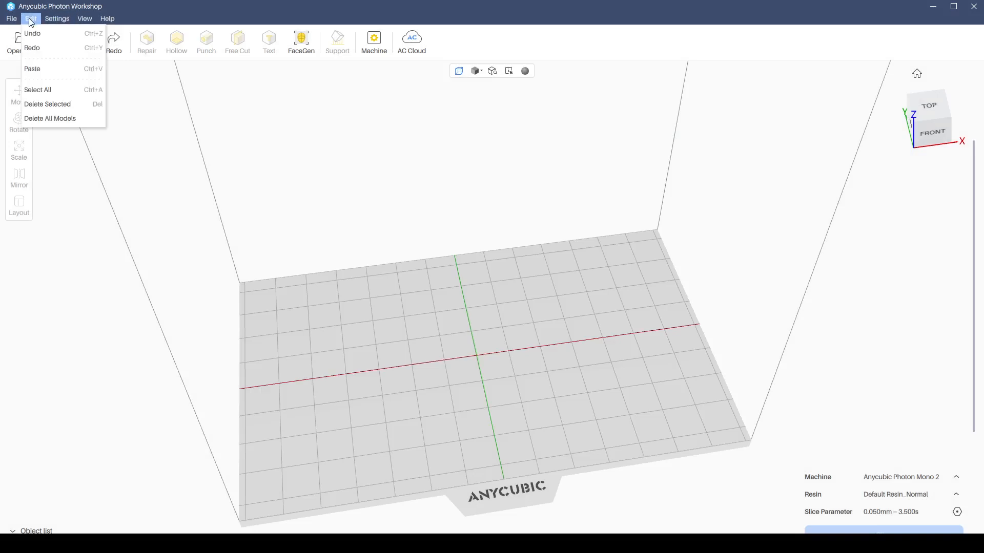
{"action": "mouse_move", "coordinate": [9, 20]}
{"action": "mouse_move", "coordinate": [109, 23]}
{"action": "left_click", "coordinate": [774, 255]}
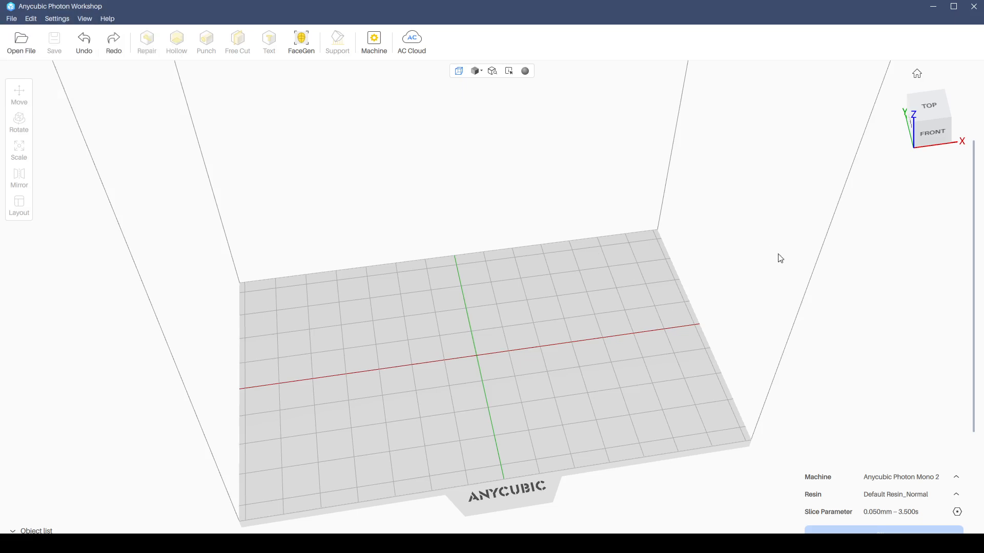
Open the printer manager and browse the printer models that can be added, including the Custom entry, without adding one.
{"action": "left_click", "coordinate": [912, 480]}
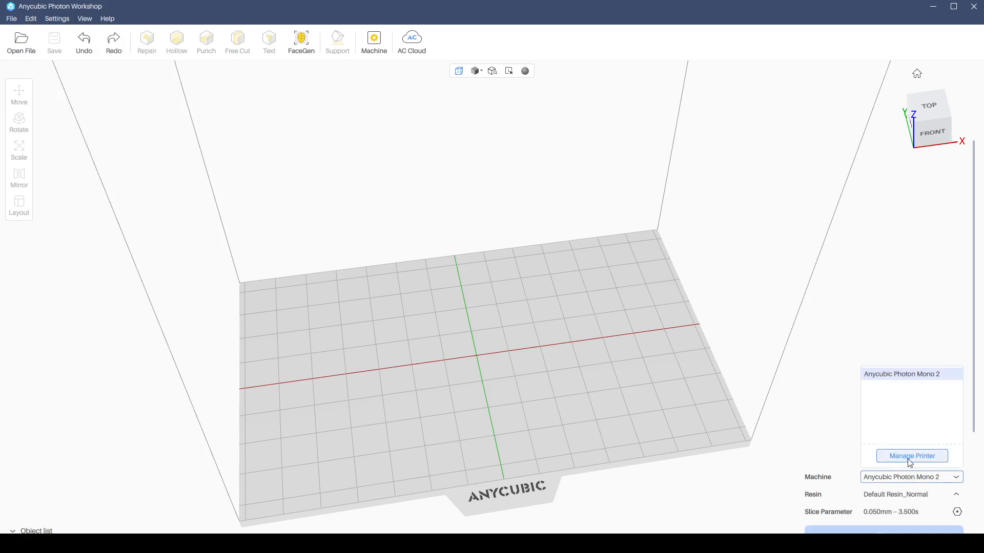
{"action": "left_click", "coordinate": [911, 456]}
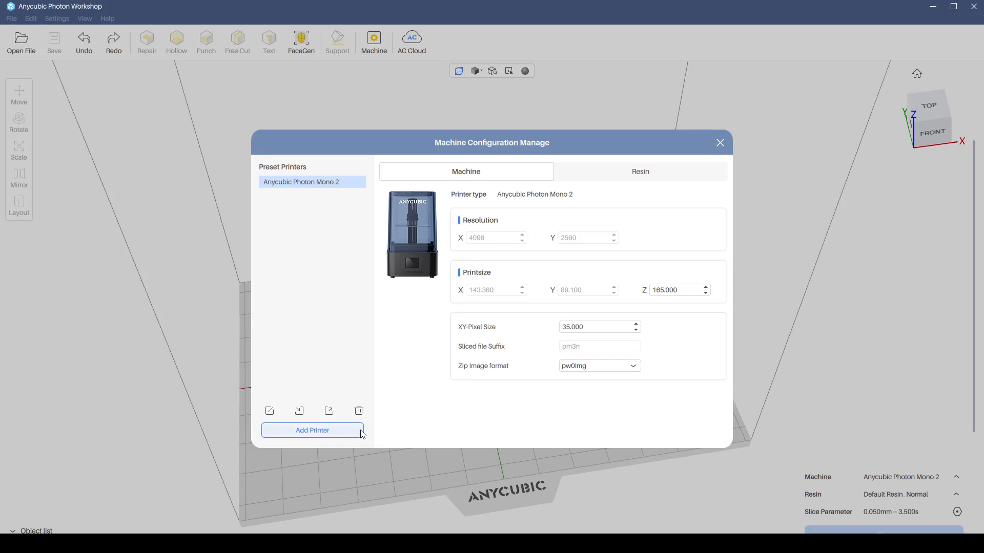
{"action": "left_click", "coordinate": [323, 434]}
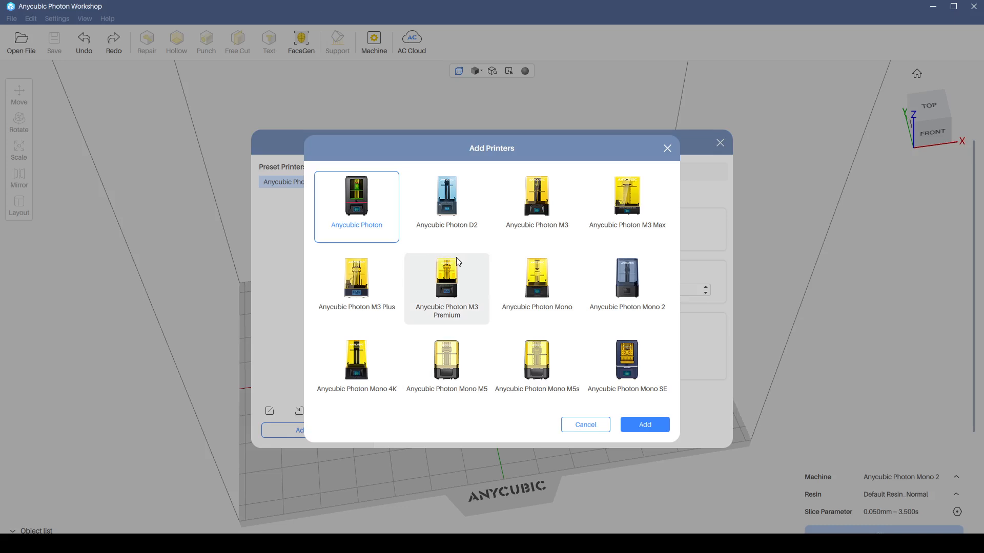
{"action": "scroll", "coordinate": [514, 290], "scroll_direction": "down", "scroll_amount": 5}
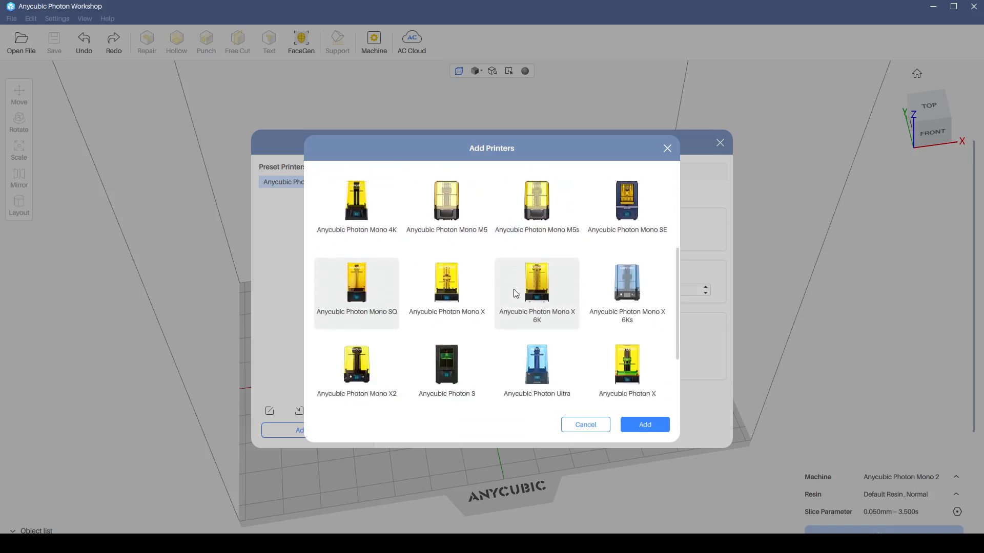
{"action": "scroll", "coordinate": [540, 268], "scroll_direction": "up", "scroll_amount": 6}
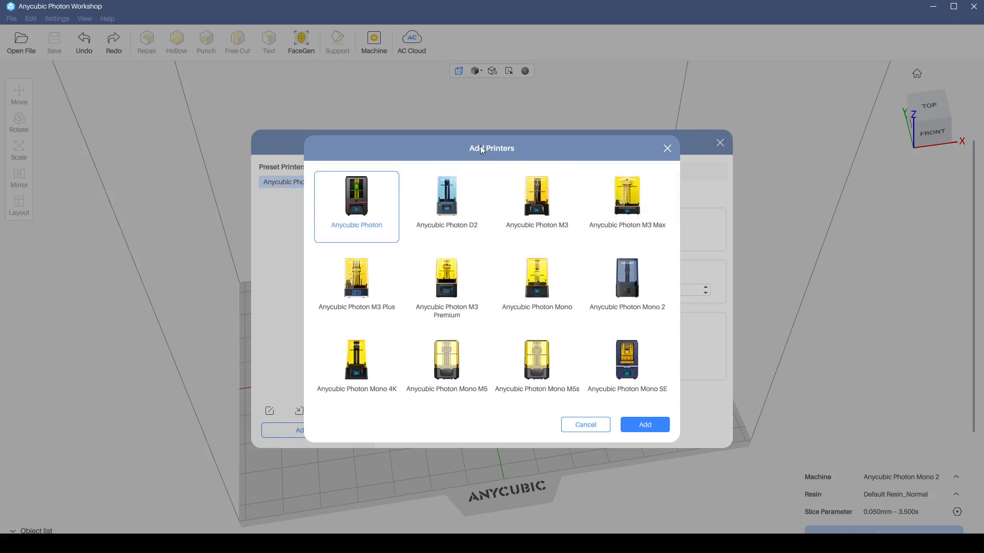
{"action": "scroll", "coordinate": [510, 316], "scroll_direction": "down", "scroll_amount": 2}
{"action": "scroll", "coordinate": [511, 315], "scroll_direction": "down", "scroll_amount": 3}
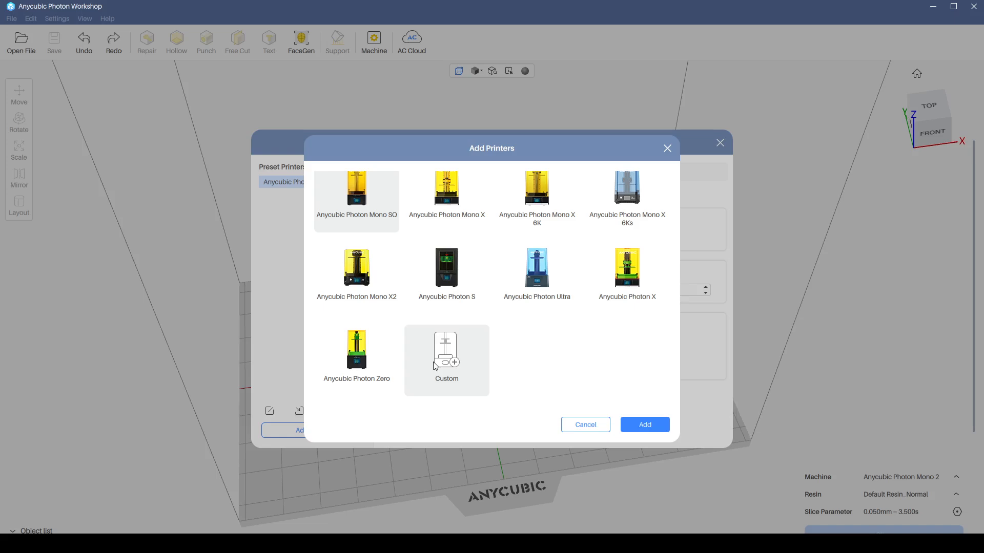
{"action": "scroll", "coordinate": [466, 392], "scroll_direction": "up", "scroll_amount": 5}
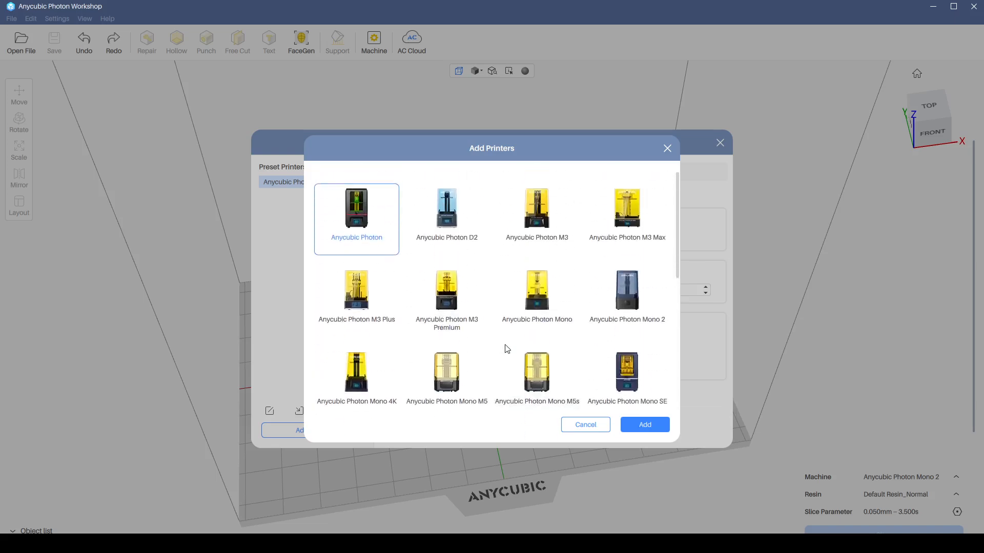
{"action": "left_click", "coordinate": [666, 149]}
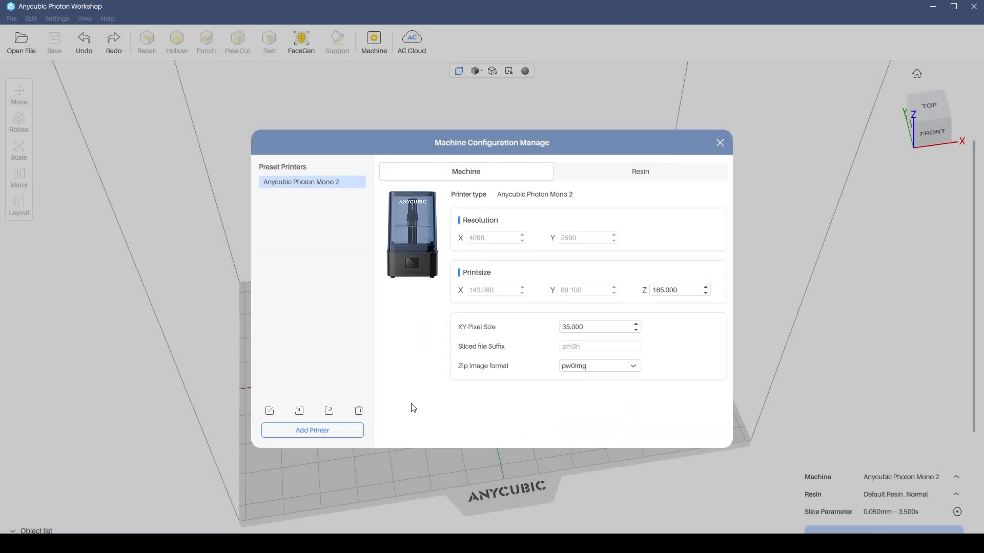
Add the Anycubic Photon Mono X to the preset printers.
{"action": "left_click", "coordinate": [336, 433]}
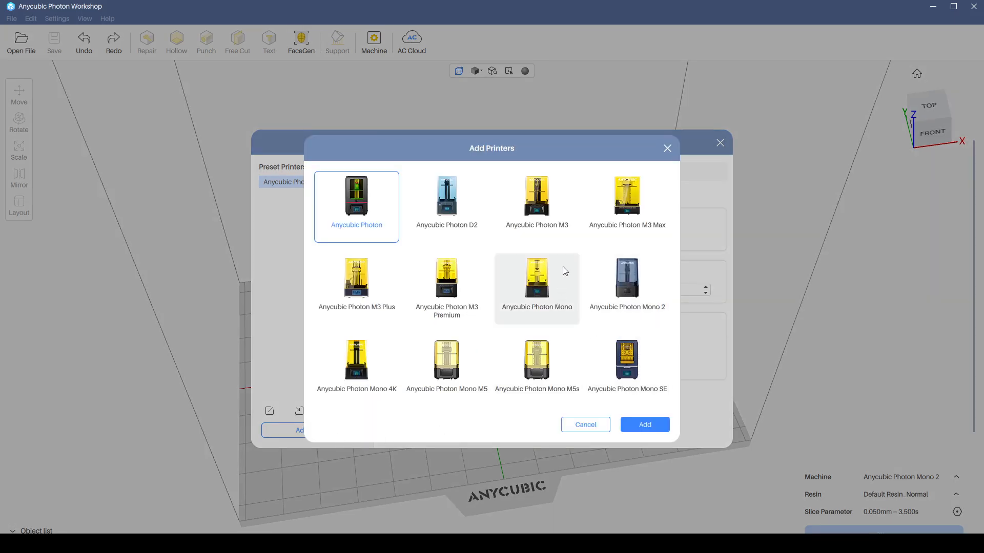
{"action": "scroll", "coordinate": [473, 317], "scroll_direction": "down", "scroll_amount": 1}
{"action": "scroll", "coordinate": [450, 303], "scroll_direction": "down", "scroll_amount": 3}
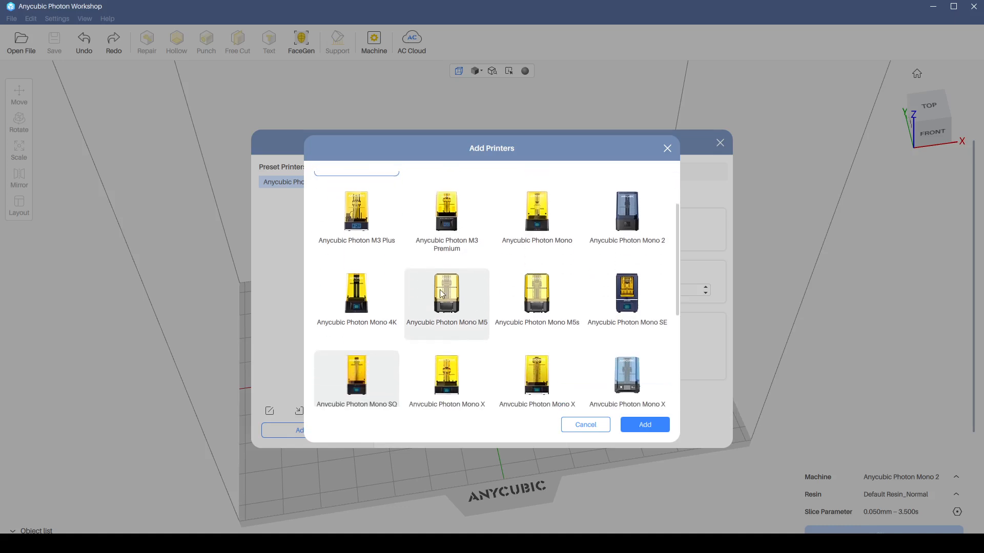
{"action": "left_click", "coordinate": [455, 277]}
{"action": "left_click", "coordinate": [651, 427]}
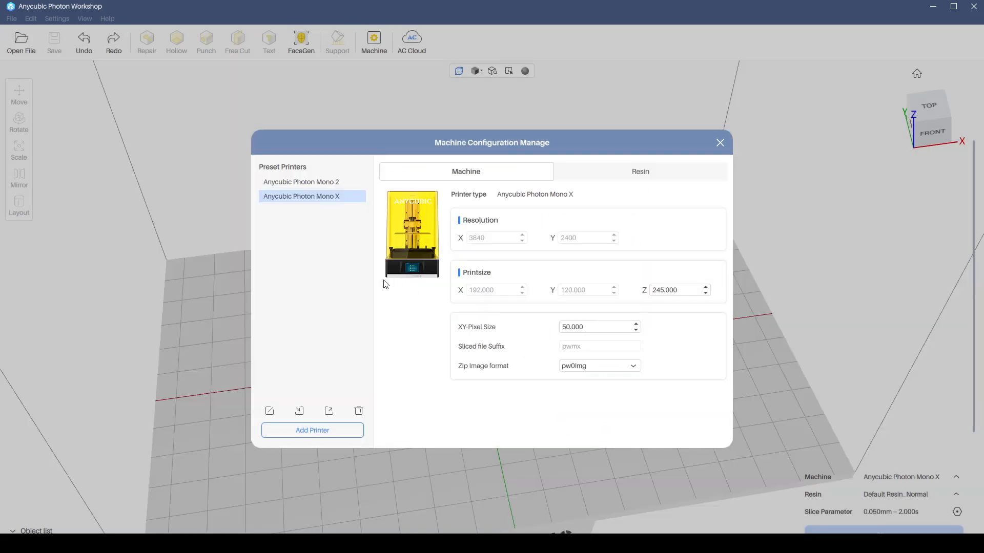
Alternate between the Photon Mono 2 and Photon Mono X presets to compare their resolution.
{"action": "left_click", "coordinate": [316, 183]}
{"action": "left_click", "coordinate": [325, 197]}
{"action": "left_click", "coordinate": [323, 183]}
{"action": "left_click", "coordinate": [325, 195]}
{"action": "left_click", "coordinate": [325, 184]}
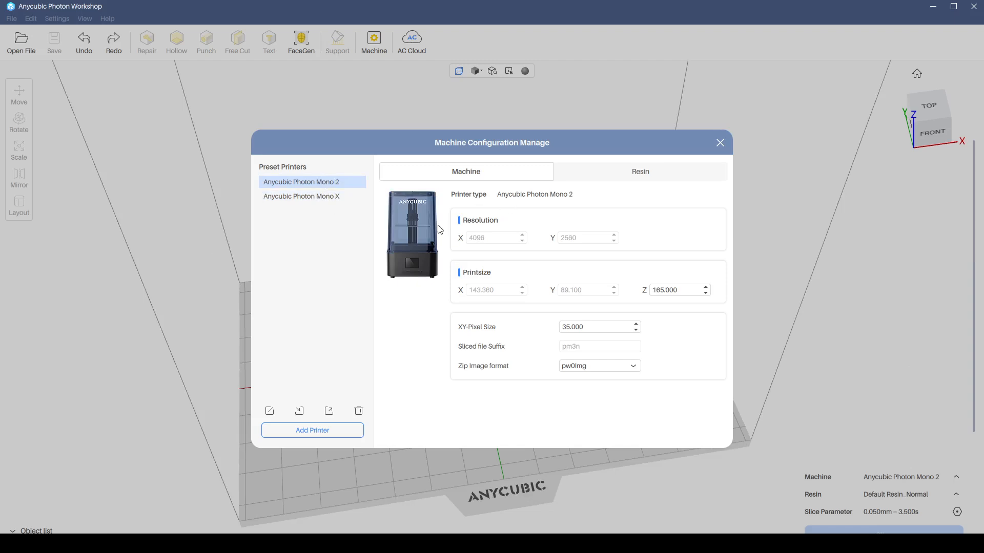
{"action": "left_click", "coordinate": [326, 200]}
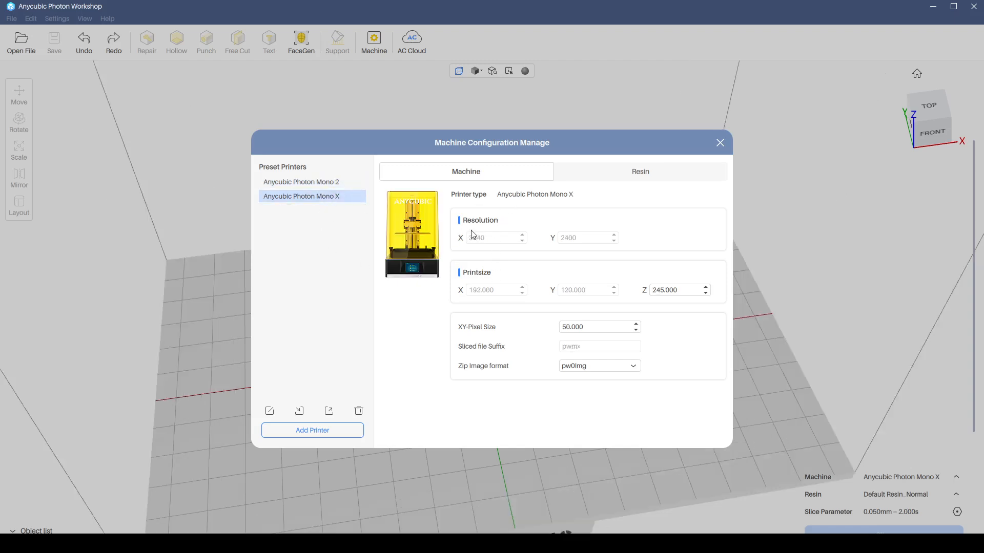
{"action": "left_click", "coordinate": [331, 186]}
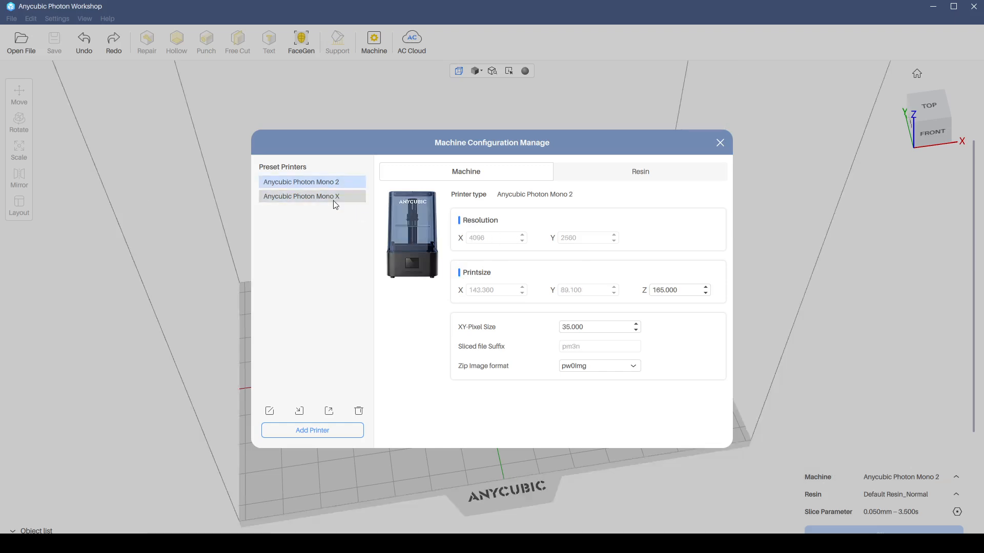
{"action": "left_click", "coordinate": [336, 199]}
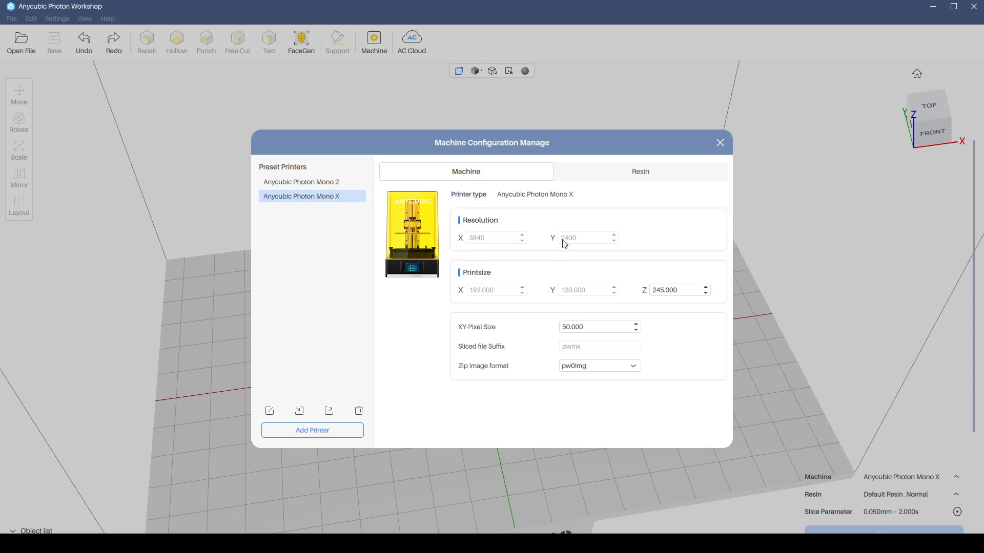
Compare the print size, XY pixel size and sliced file suffix of the Photon Mono 2 and Photon Mono X presets.
{"action": "left_click", "coordinate": [337, 187]}
{"action": "left_click", "coordinate": [327, 198]}
{"action": "left_click", "coordinate": [329, 188]}
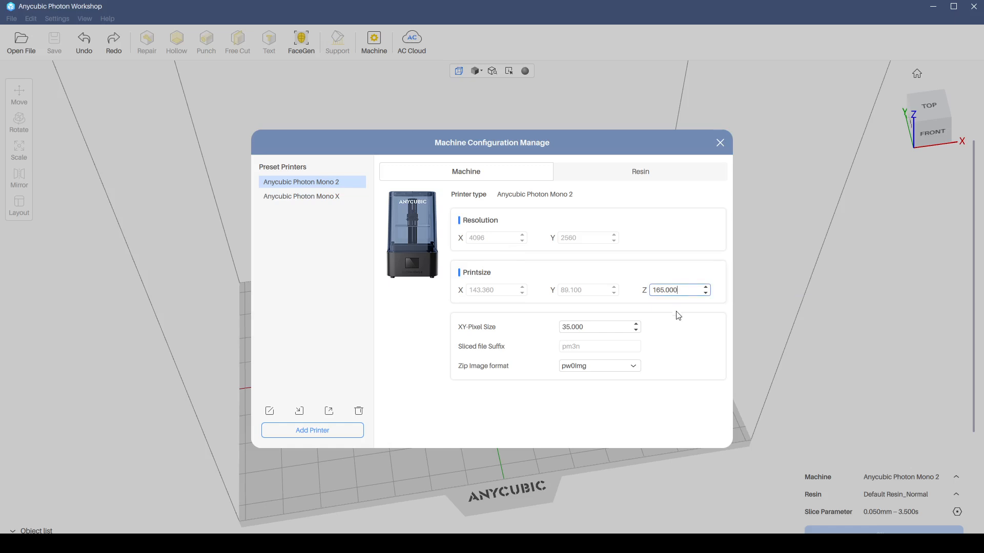
{"action": "left_click", "coordinate": [332, 195]}
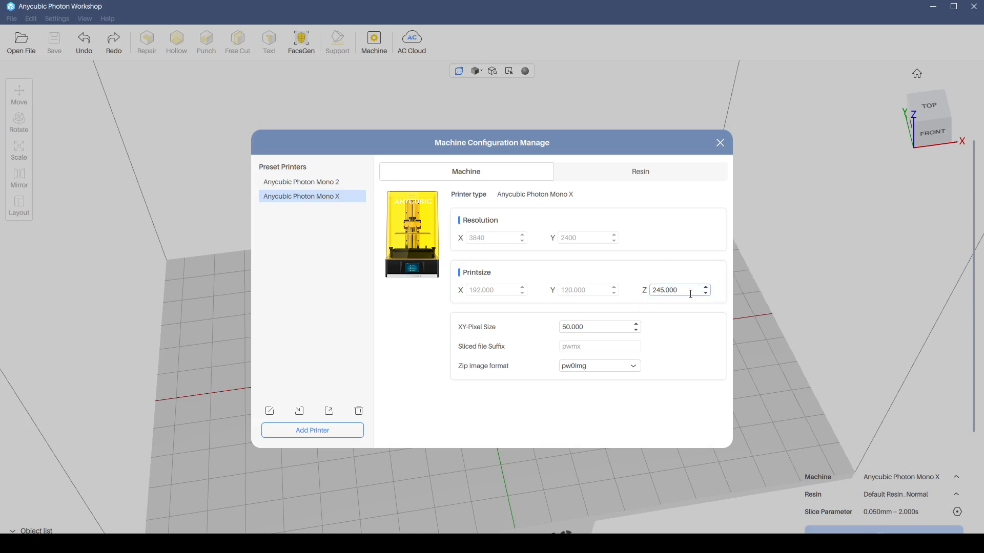
{"action": "left_click", "coordinate": [310, 183]}
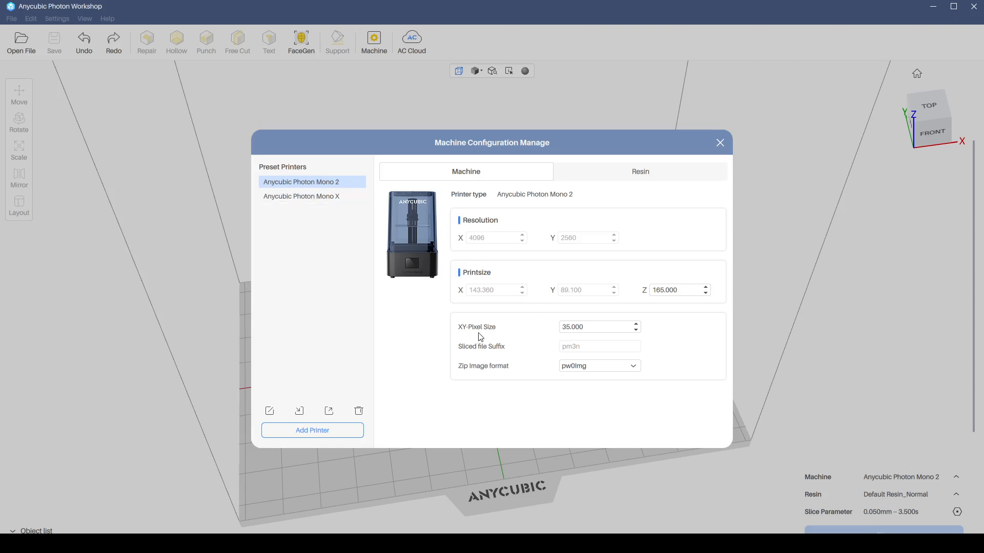
{"action": "mouse_move", "coordinate": [496, 334]}
{"action": "left_click", "coordinate": [337, 198]}
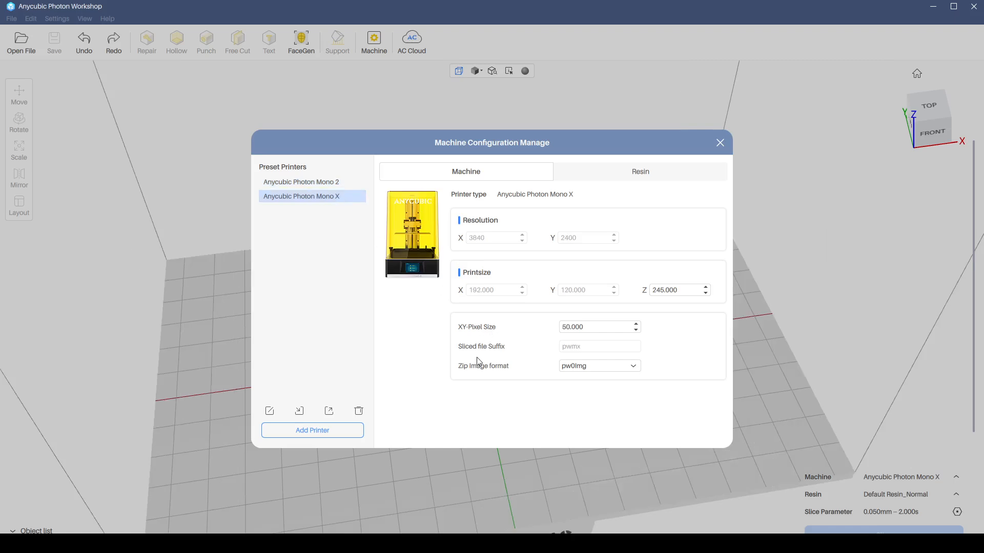
Add the Anycubic Photon Mono X 6K to the preset printers.
{"action": "left_click", "coordinate": [331, 431]}
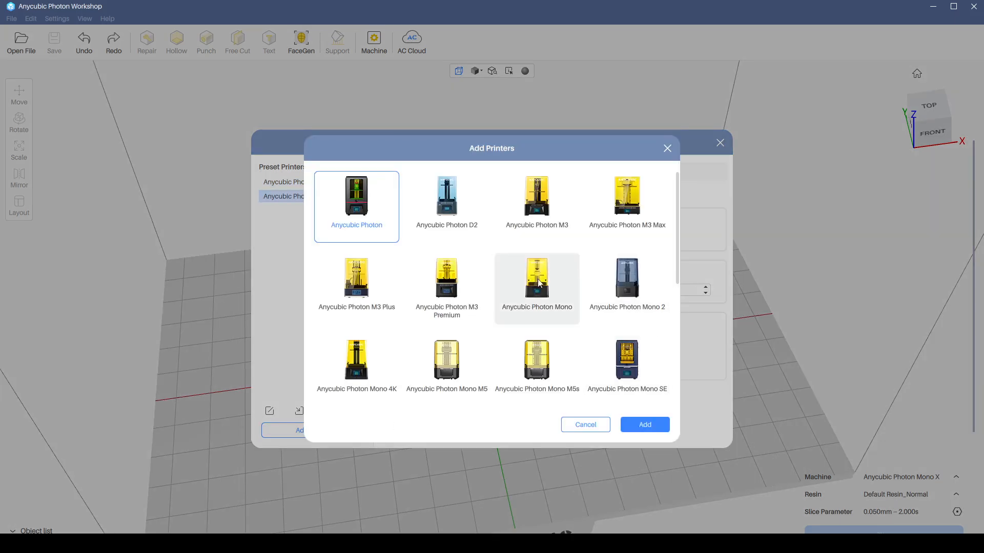
{"action": "scroll", "coordinate": [536, 285], "scroll_direction": "down", "scroll_amount": 2}
{"action": "scroll", "coordinate": [535, 283], "scroll_direction": "down", "scroll_amount": 1}
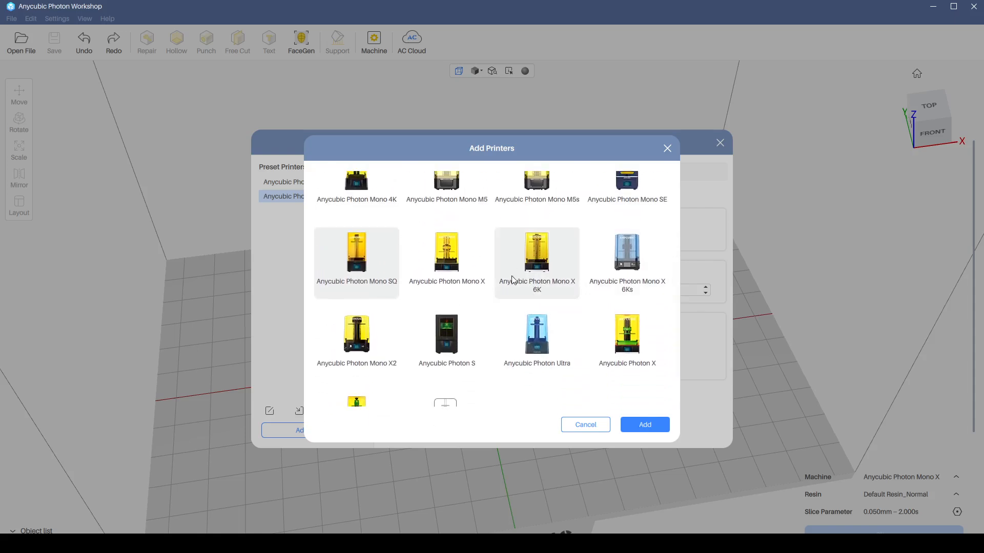
{"action": "scroll", "coordinate": [487, 281], "scroll_direction": "up", "scroll_amount": 2}
{"action": "scroll", "coordinate": [442, 297], "scroll_direction": "up", "scroll_amount": 2}
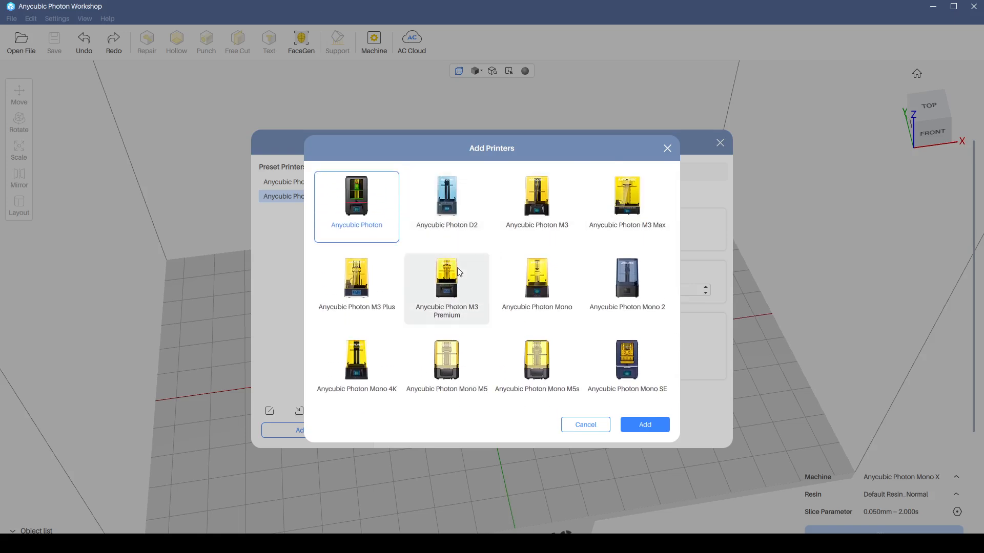
{"action": "scroll", "coordinate": [411, 293], "scroll_direction": "down", "scroll_amount": 2}
{"action": "scroll", "coordinate": [353, 278], "scroll_direction": "down", "scroll_amount": 2}
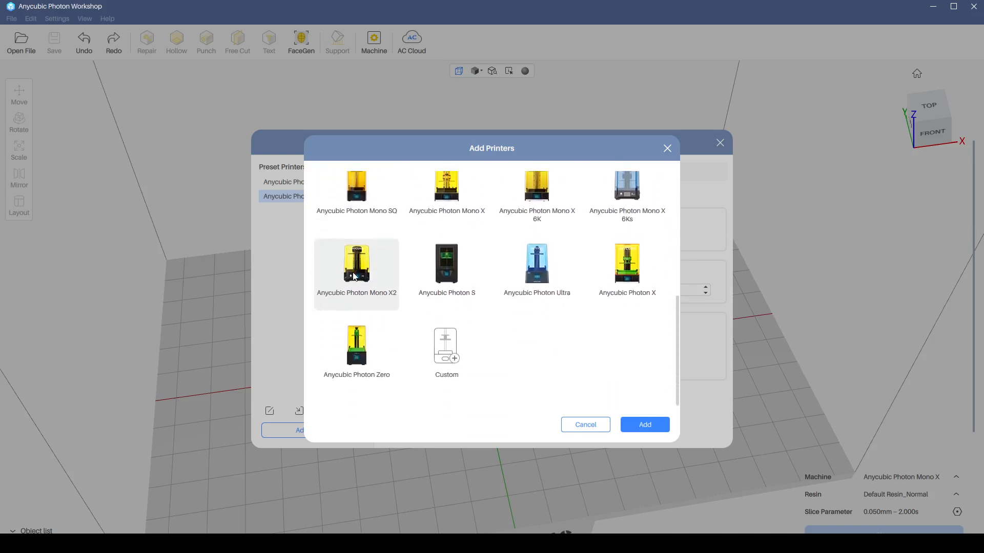
{"action": "scroll", "coordinate": [492, 283], "scroll_direction": "up", "scroll_amount": 3}
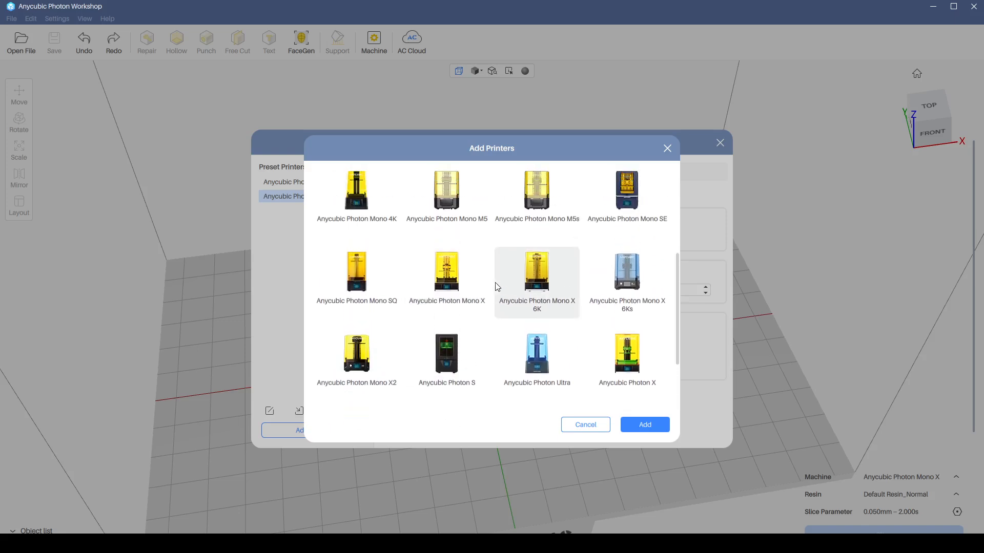
{"action": "scroll", "coordinate": [500, 288], "scroll_direction": "down", "scroll_amount": 1}
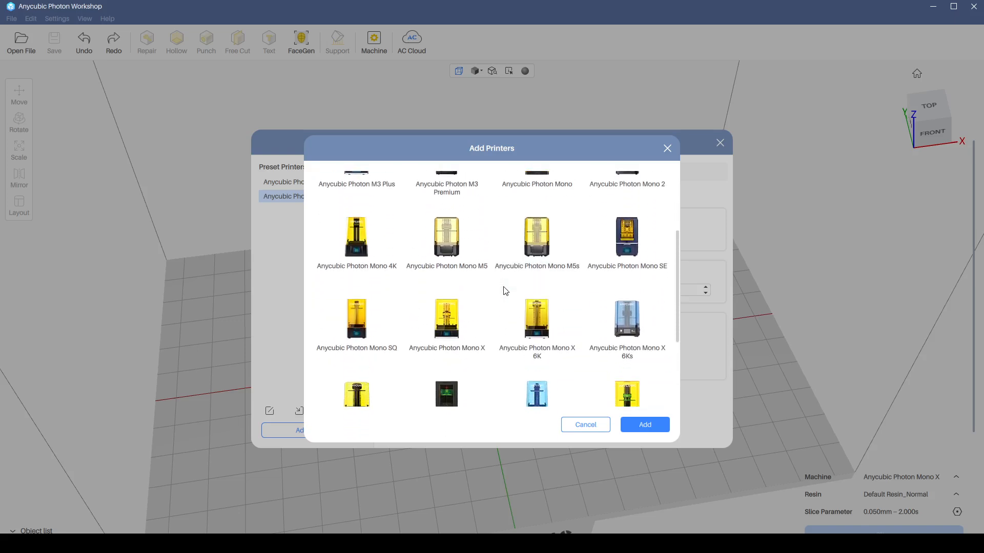
{"action": "left_click", "coordinate": [532, 319]}
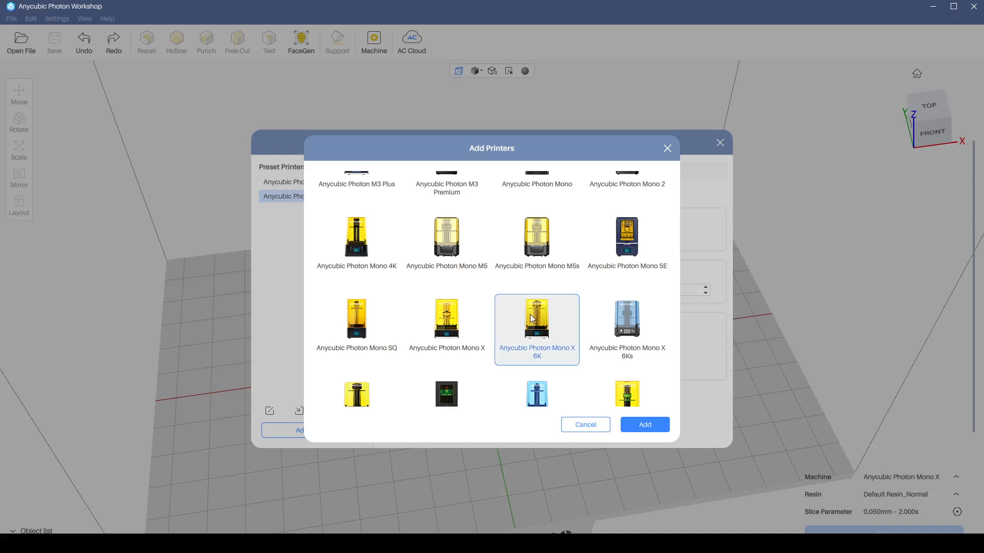
{"action": "left_click", "coordinate": [650, 428]}
Delete the Anycubic Photon Mono X from the preset printers and select the Photon Mono X 6K.
{"action": "left_click", "coordinate": [338, 198]}
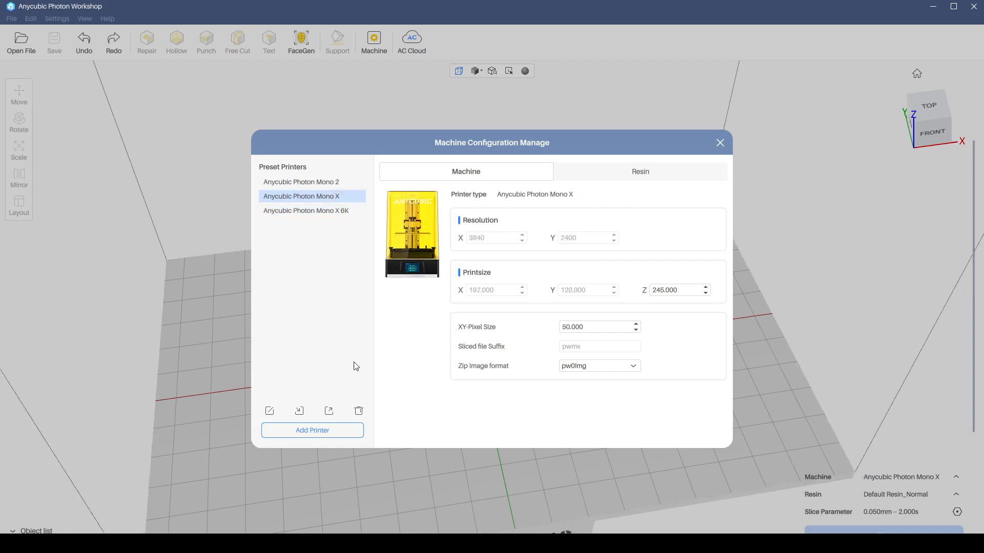
{"action": "left_click", "coordinate": [359, 413]}
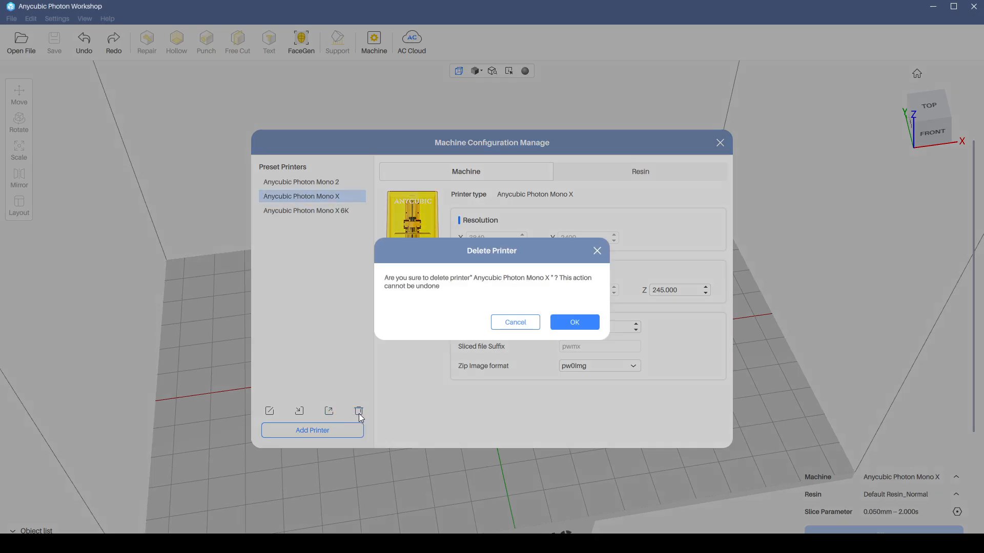
{"action": "left_click", "coordinate": [566, 319]}
{"action": "left_click", "coordinate": [327, 197]}
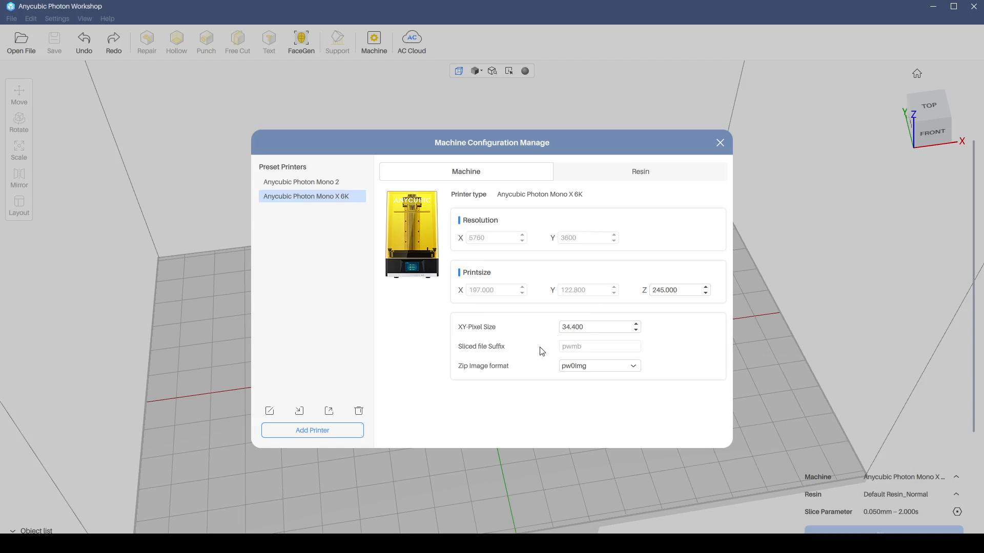
Alternate between the Photon Mono 2 and Photon Mono X 6K presets to compare their resolution, print size and XY pixel size.
{"action": "left_click", "coordinate": [328, 184]}
{"action": "left_click", "coordinate": [333, 198]}
{"action": "left_click", "coordinate": [328, 183]}
{"action": "left_click", "coordinate": [332, 196]}
{"action": "left_click", "coordinate": [330, 183]}
{"action": "left_click", "coordinate": [333, 196]}
{"action": "left_click", "coordinate": [334, 182]}
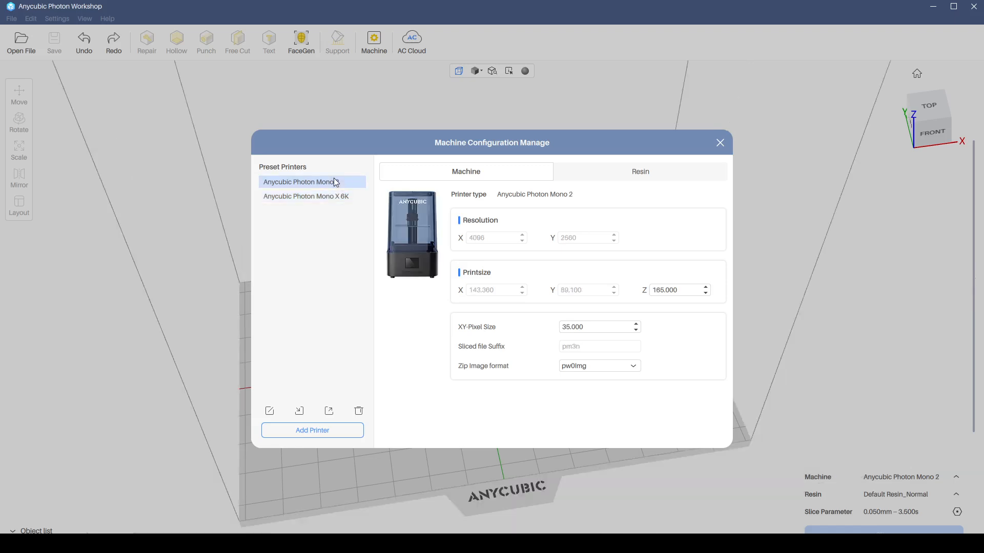
{"action": "left_click", "coordinate": [335, 196]}
{"action": "left_click", "coordinate": [336, 181]}
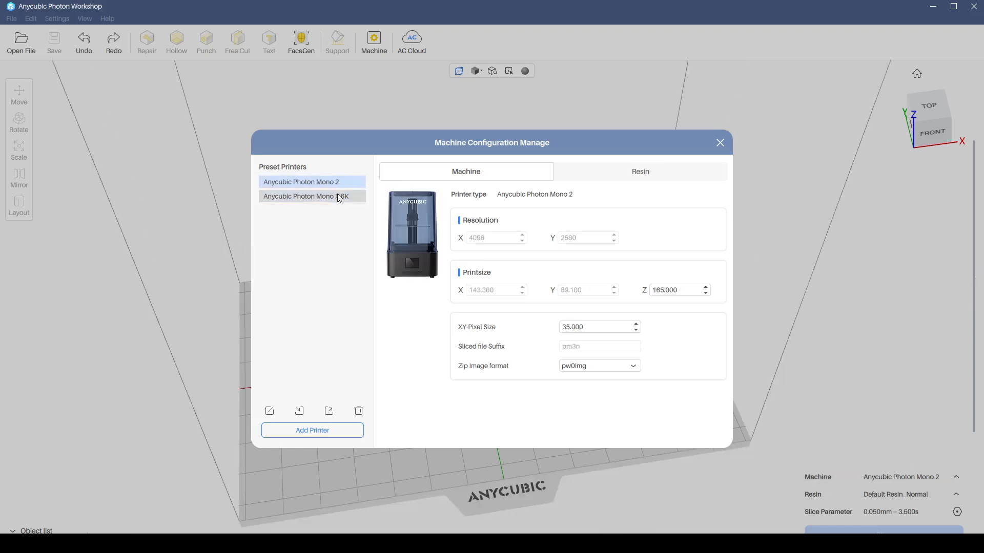
{"action": "left_click", "coordinate": [339, 198]}
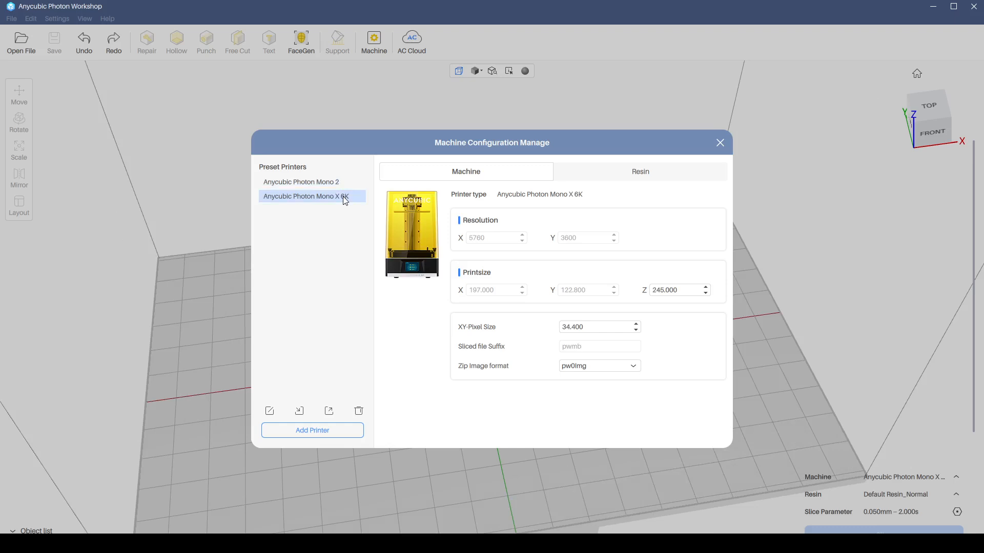
{"action": "left_click", "coordinate": [328, 183]}
{"action": "left_click", "coordinate": [327, 199]}
{"action": "left_click", "coordinate": [330, 186]}
{"action": "left_click", "coordinate": [331, 196]}
{"action": "left_click", "coordinate": [344, 183]}
{"action": "left_click", "coordinate": [345, 196]}
Show the resin profiles and compare the default resin settings of the Photon Mono X 6K and Photon Mono 2.
{"action": "left_click", "coordinate": [614, 173]}
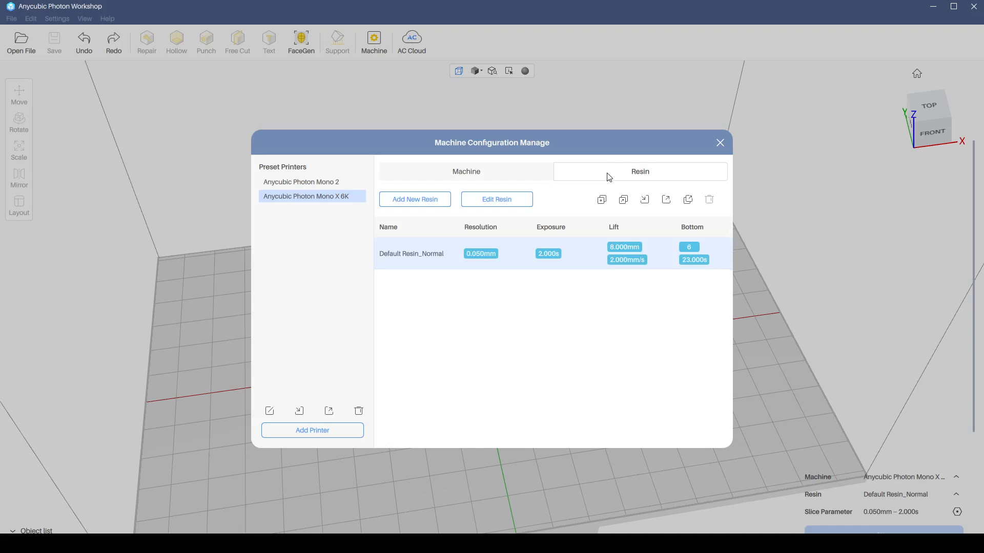
{"action": "left_click", "coordinate": [322, 181]}
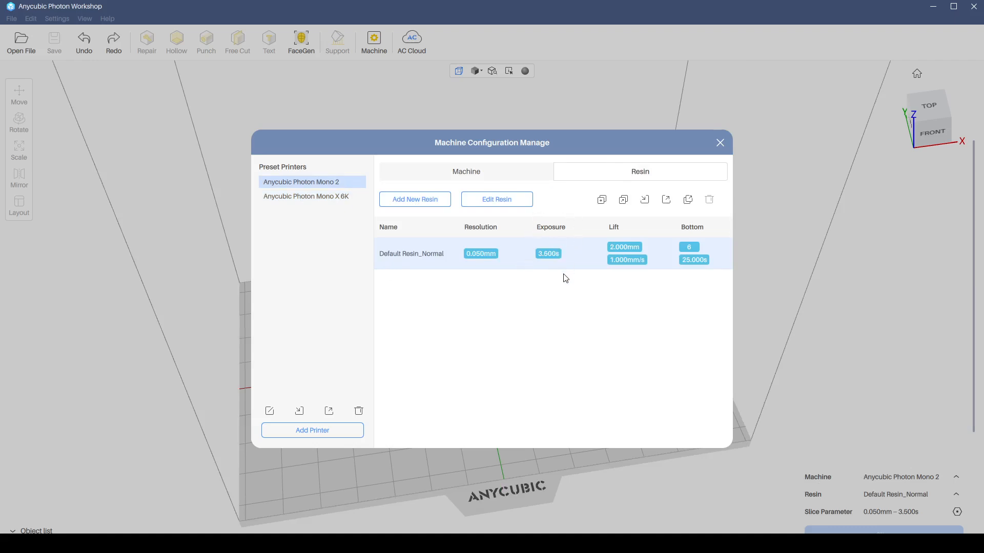
{"action": "left_click", "coordinate": [343, 200]}
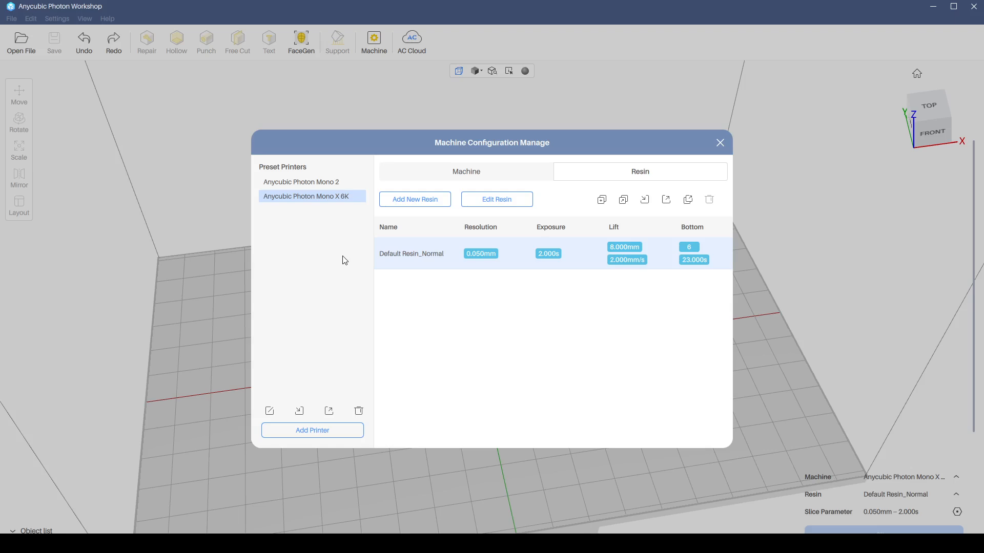
Open the Photon Mono X 6K's Default Resin_Normal profile for editing, review its slice parameters and close it without changes.
{"action": "double_click", "coordinate": [546, 256]}
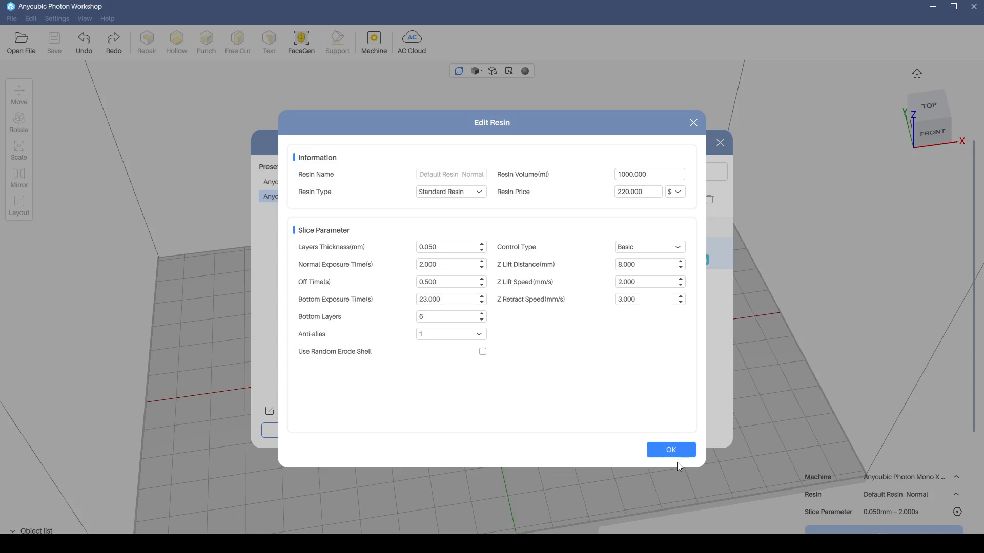
{"action": "left_click", "coordinate": [676, 455]}
{"action": "double_click", "coordinate": [547, 255]}
{"action": "left_click", "coordinate": [448, 264]}
{"action": "left_click", "coordinate": [693, 125]}
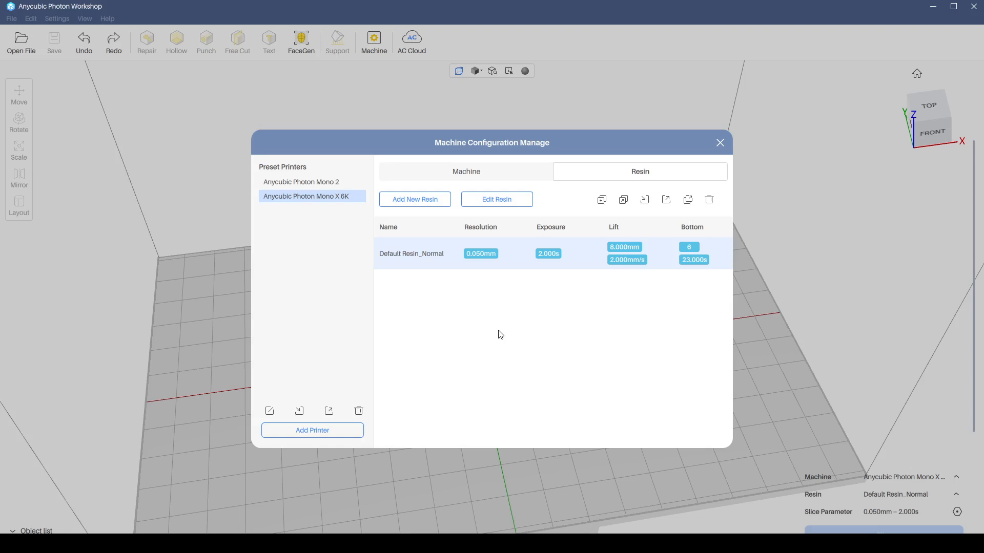
Compare the exposure, lift and bottom layer values of the default resin between the Photon Mono 2 and Photon Mono X 6K.
{"action": "left_click", "coordinate": [321, 184]}
{"action": "left_click", "coordinate": [329, 199]}
{"action": "left_click", "coordinate": [335, 183]}
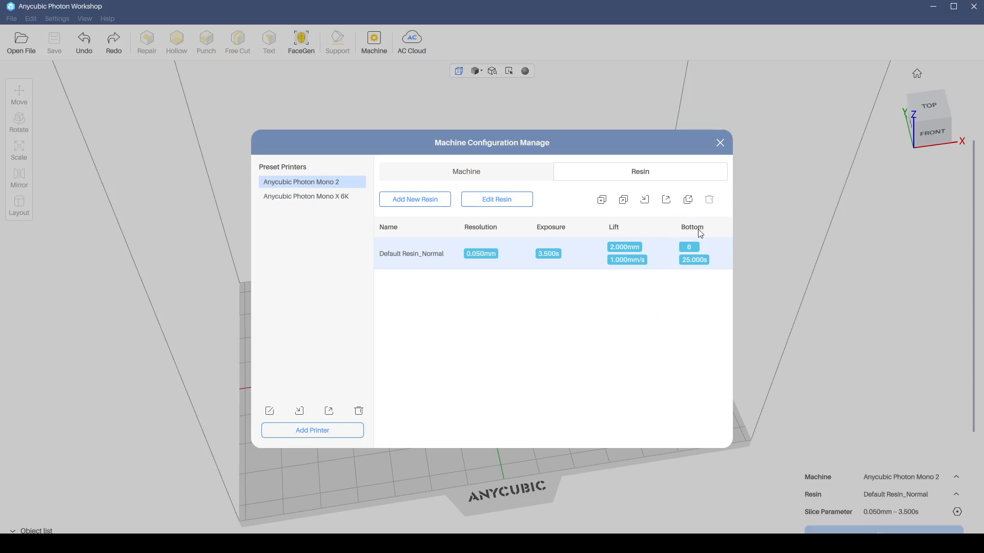
{"action": "left_click", "coordinate": [342, 199]}
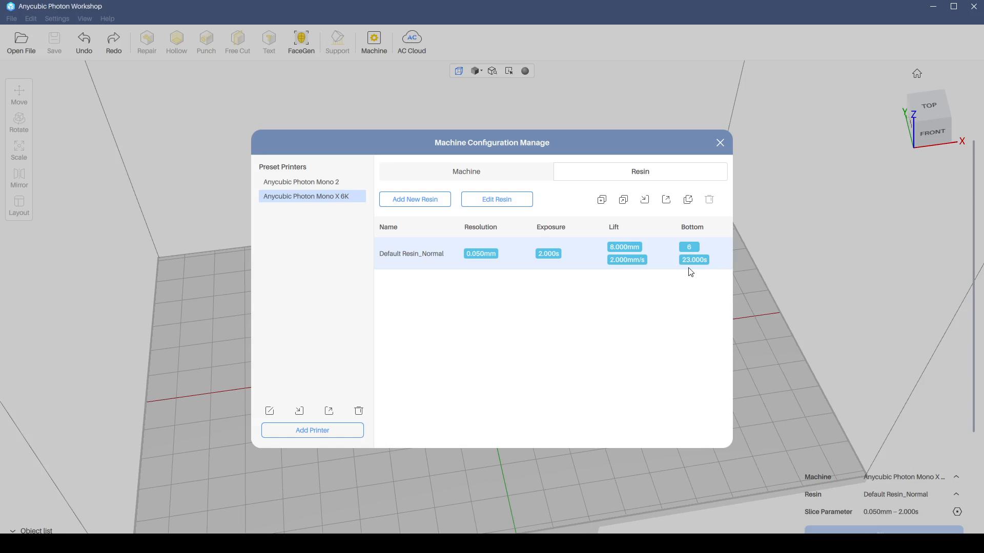
Make the Anycubic Photon Mono 2 the active machine and close the machine configuration.
{"action": "left_click", "coordinate": [307, 182]}
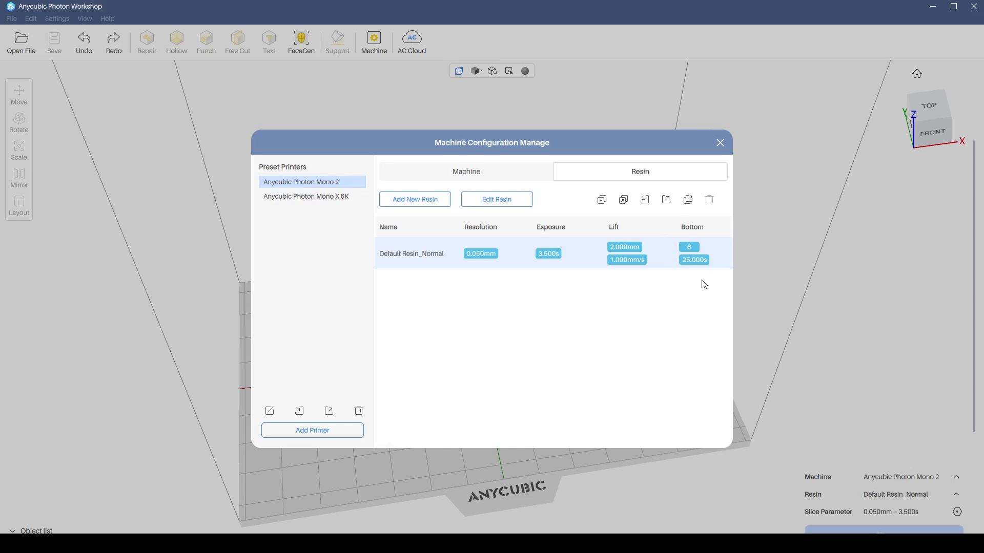
{"action": "left_click", "coordinate": [336, 183]}
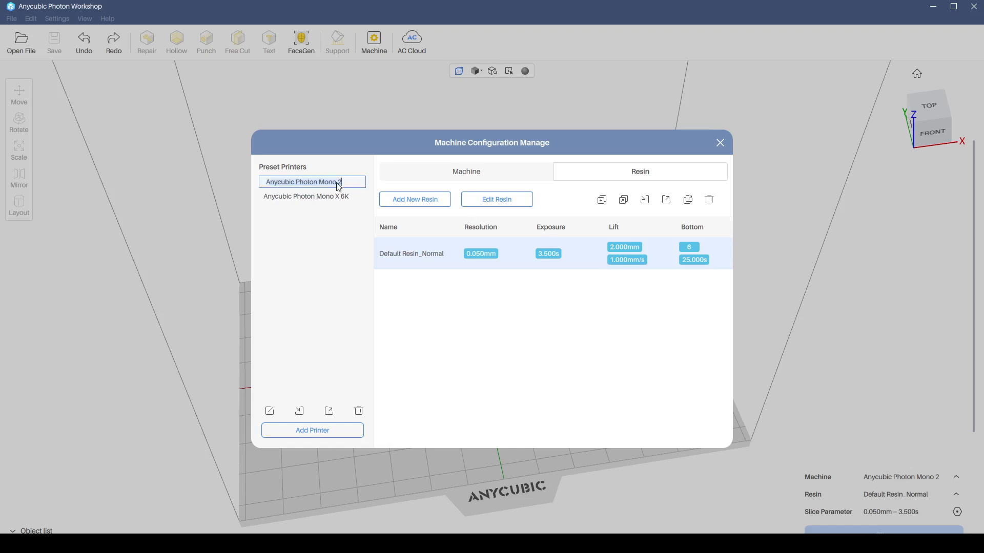
{"action": "left_click", "coordinate": [461, 178]}
{"action": "left_click", "coordinate": [719, 144]}
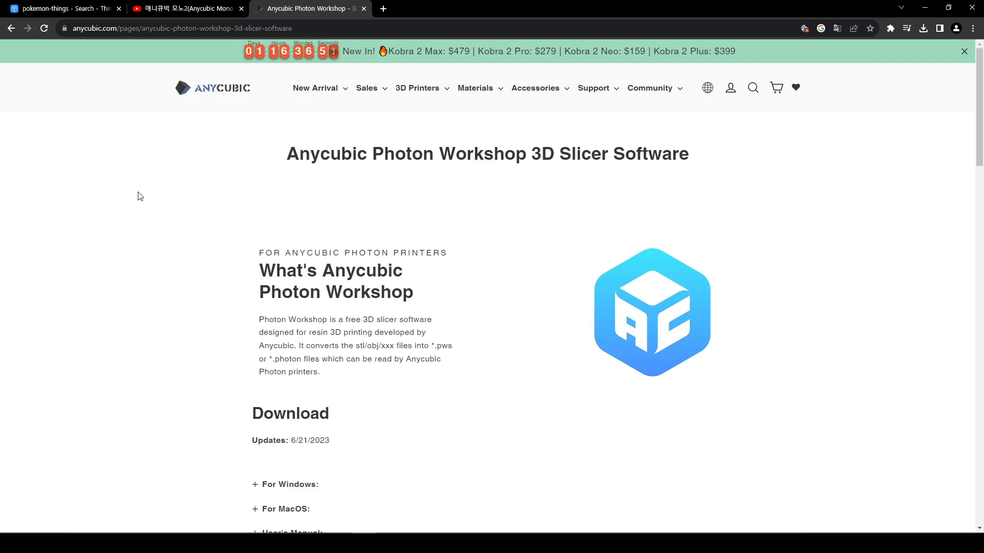
In the web browser, go to the Thingiverse search results for pokemon and open the Dragonite(Pokemon) model page.
{"action": "left_click", "coordinate": [175, 12]}
{"action": "left_click", "coordinate": [98, 11]}
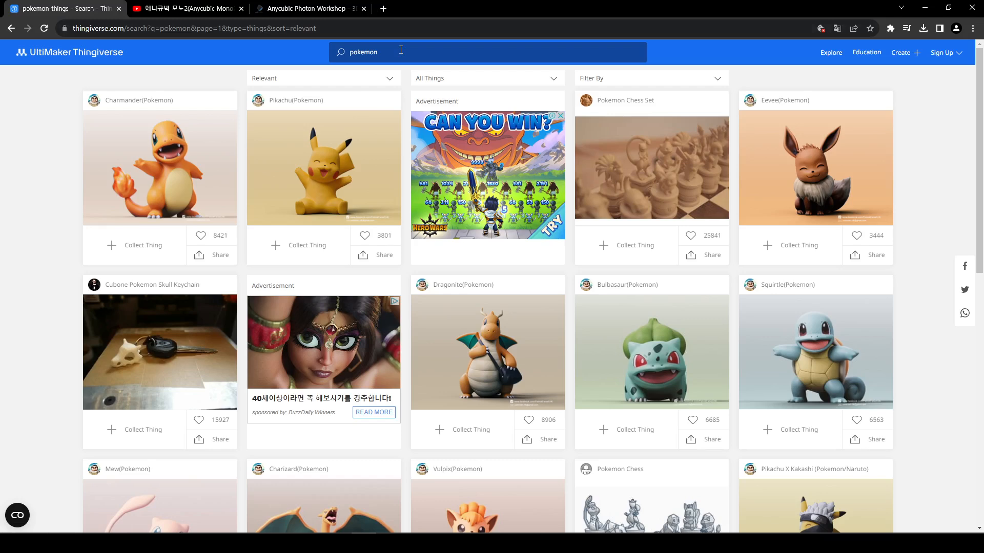
{"action": "scroll", "coordinate": [341, 112], "scroll_direction": "down", "scroll_amount": 3}
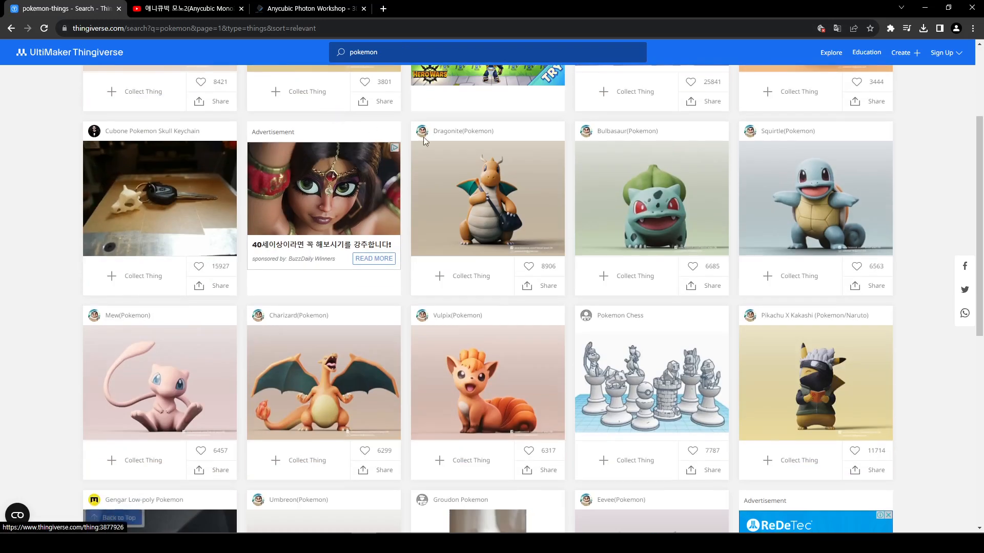
{"action": "left_click", "coordinate": [490, 195]}
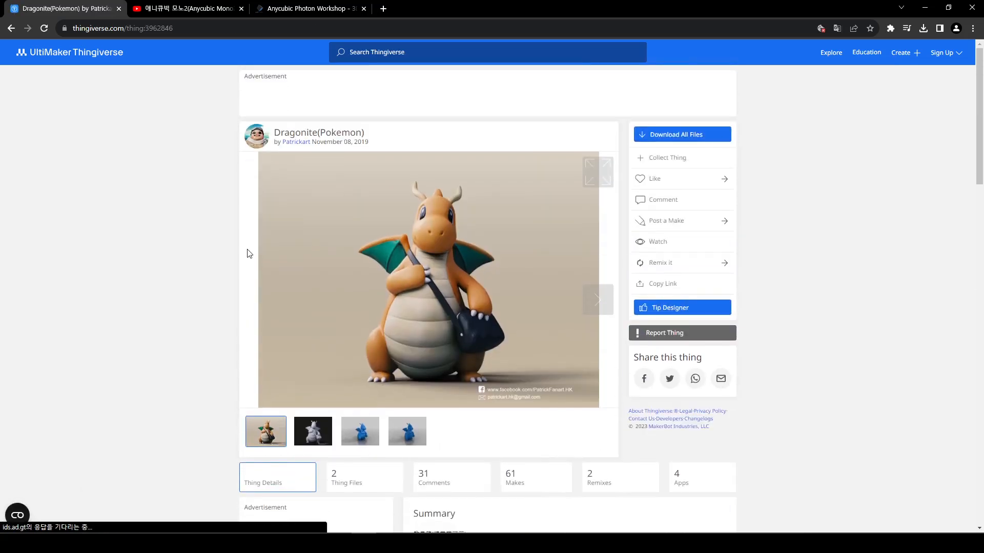
Show the Dragonite model's downloadable files and review its page and licence terms.
{"action": "scroll", "coordinate": [248, 253], "scroll_direction": "down", "scroll_amount": 2}
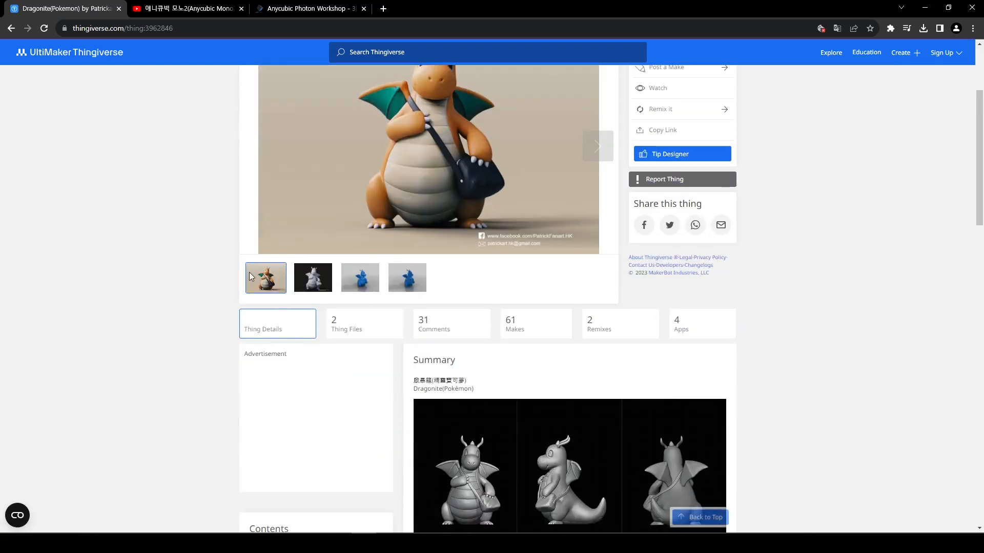
{"action": "scroll", "coordinate": [281, 238], "scroll_direction": "up", "scroll_amount": 2}
{"action": "scroll", "coordinate": [282, 240], "scroll_direction": "down", "scroll_amount": 2}
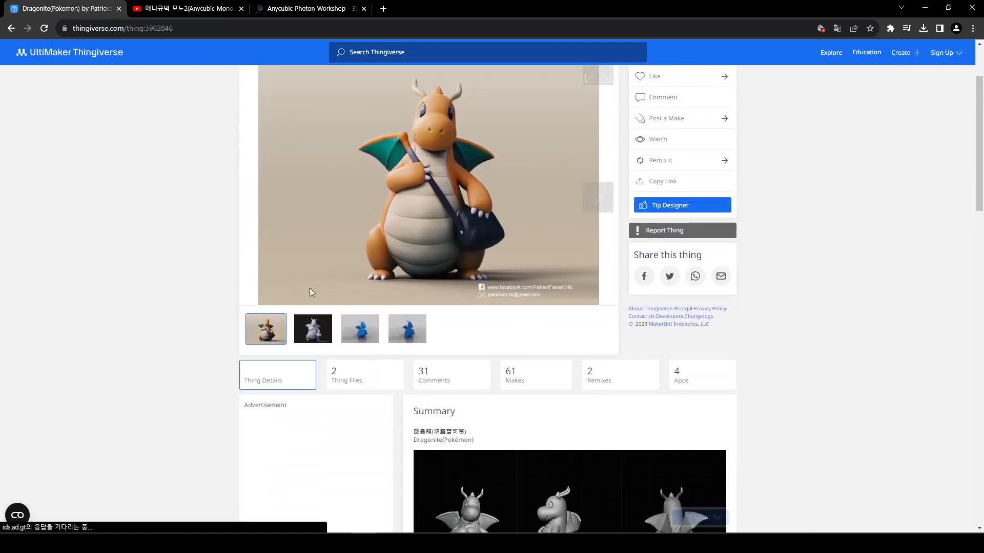
{"action": "left_click", "coordinate": [351, 378]}
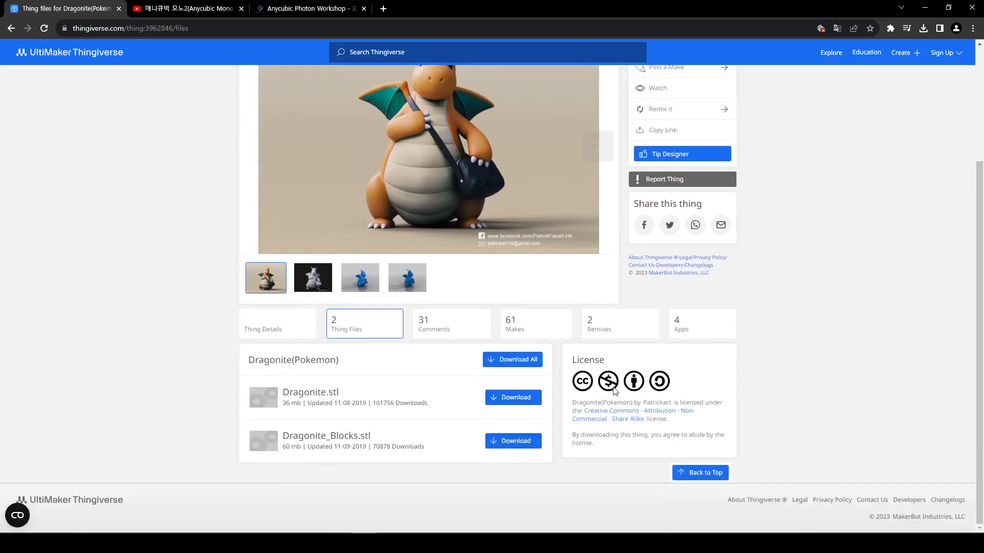
{"action": "scroll", "coordinate": [451, 343], "scroll_direction": "up", "scroll_amount": 3}
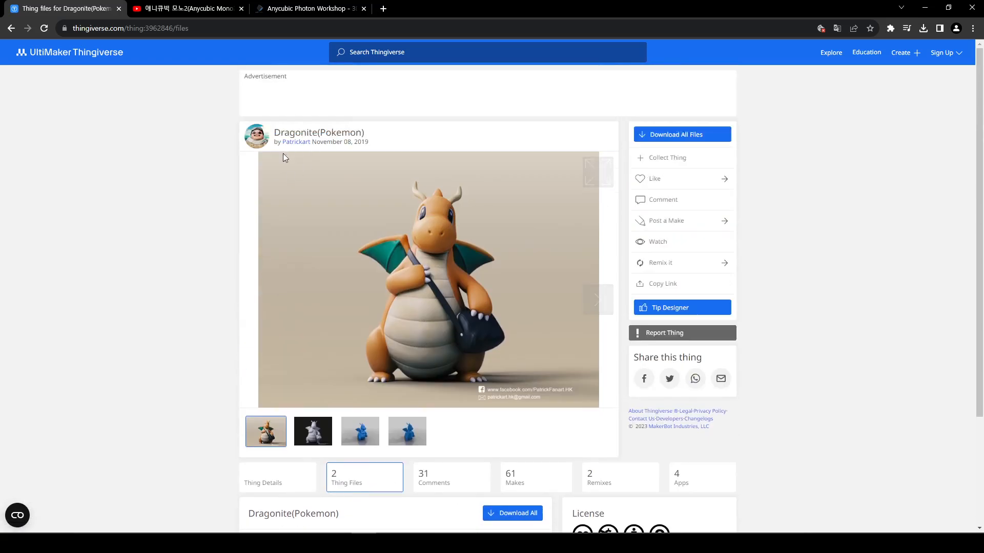
{"action": "scroll", "coordinate": [366, 226], "scroll_direction": "down", "scroll_amount": 2}
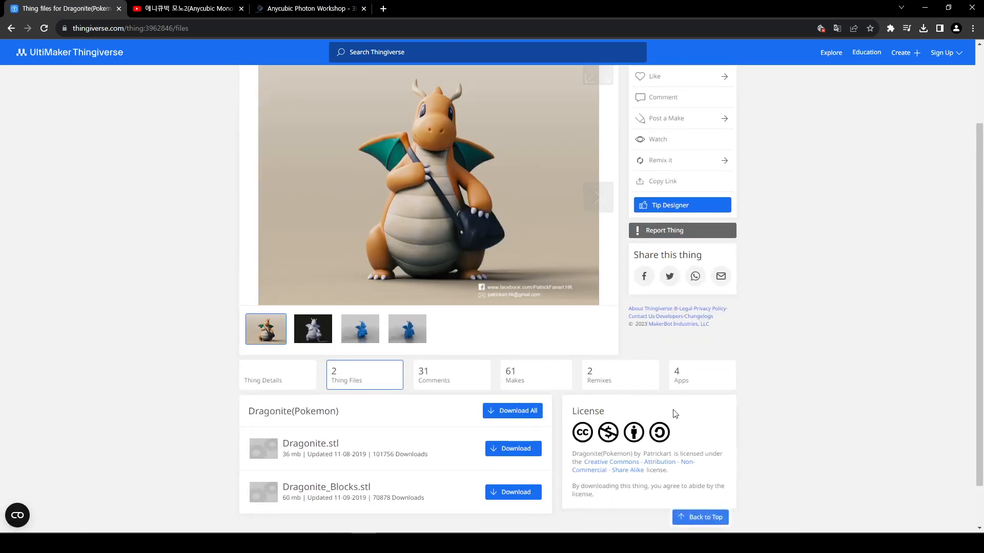
{"action": "scroll", "coordinate": [307, 291], "scroll_direction": "up", "scroll_amount": 2}
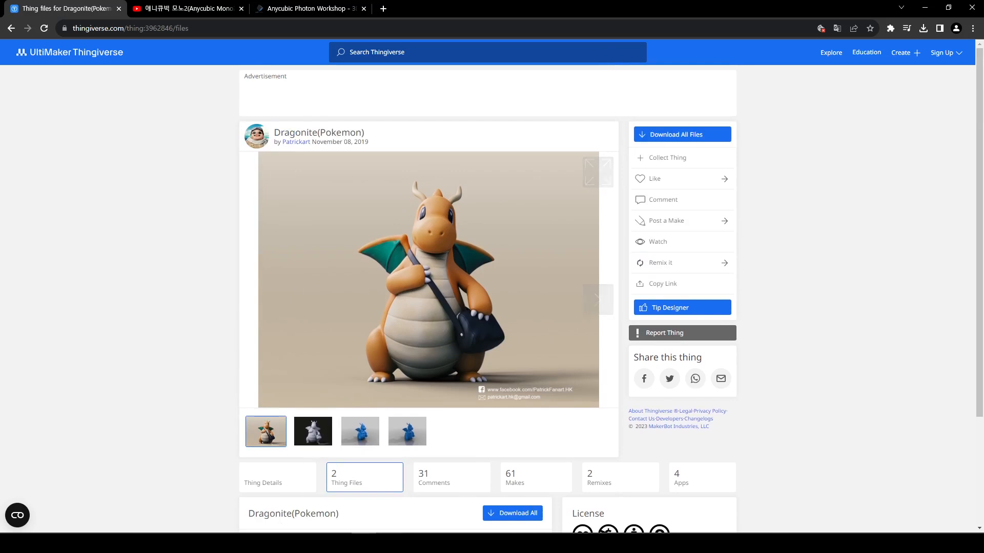
Switch back to Anycubic Photon Workshop and import the Dragonite model from the downloads folder.
{"action": "left_click", "coordinate": [406, 519]}
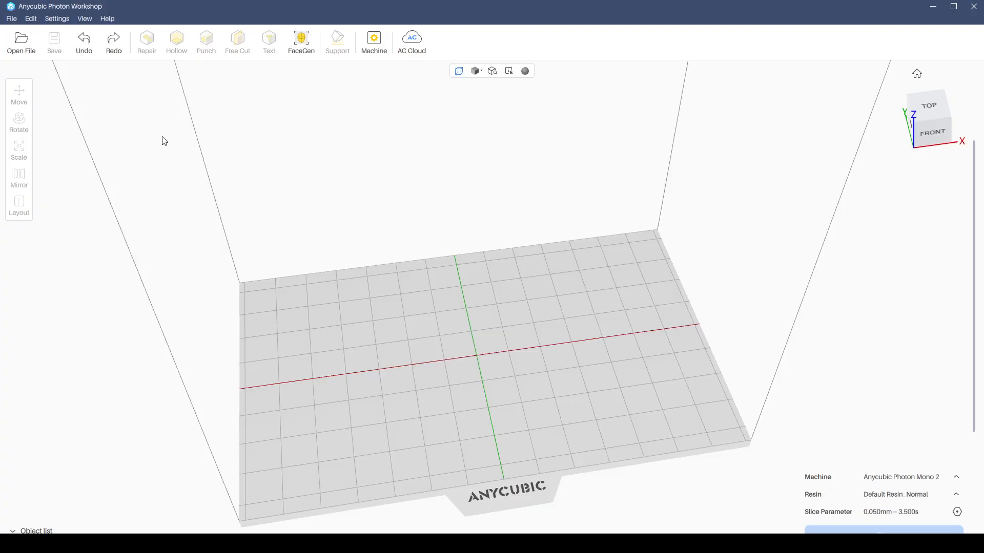
{"action": "left_click", "coordinate": [14, 45]}
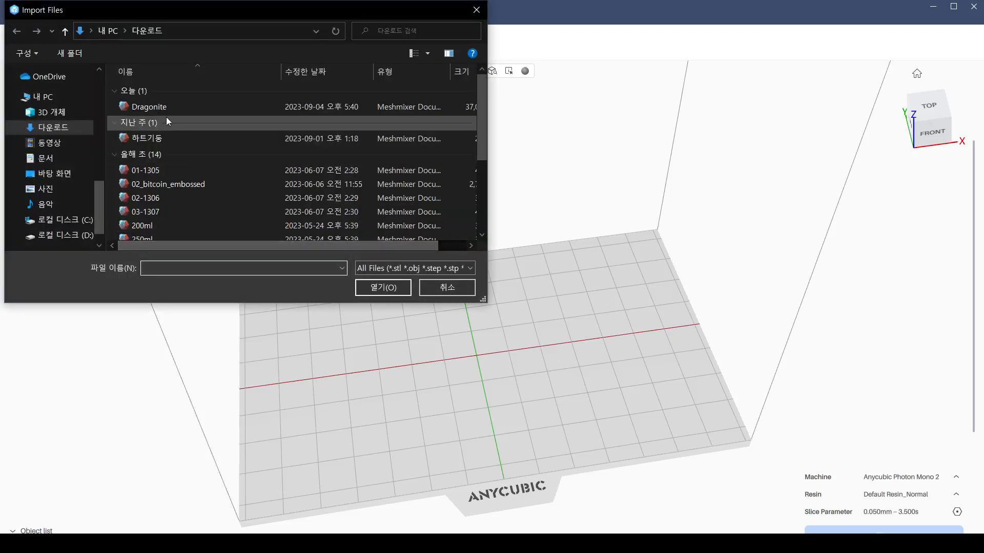
{"action": "double_click", "coordinate": [165, 108]}
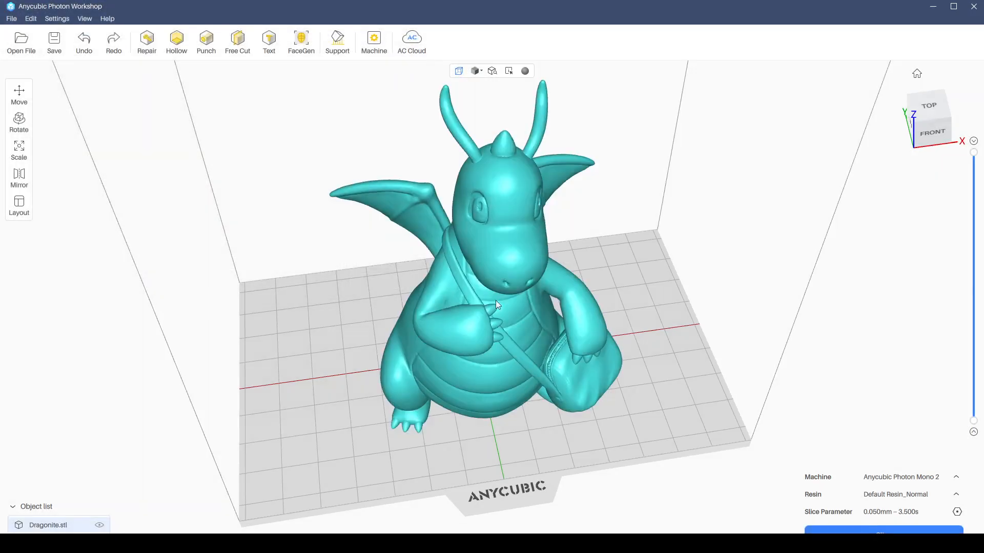
Scale the Dragonite model uniformly to a Z height of 70 mm after first trying 80 mm.
{"action": "scroll", "coordinate": [475, 288], "scroll_direction": "up", "scroll_amount": 2}
{"action": "right_click_drag", "start_coordinate": [473, 284], "coordinate": [471, 293]}
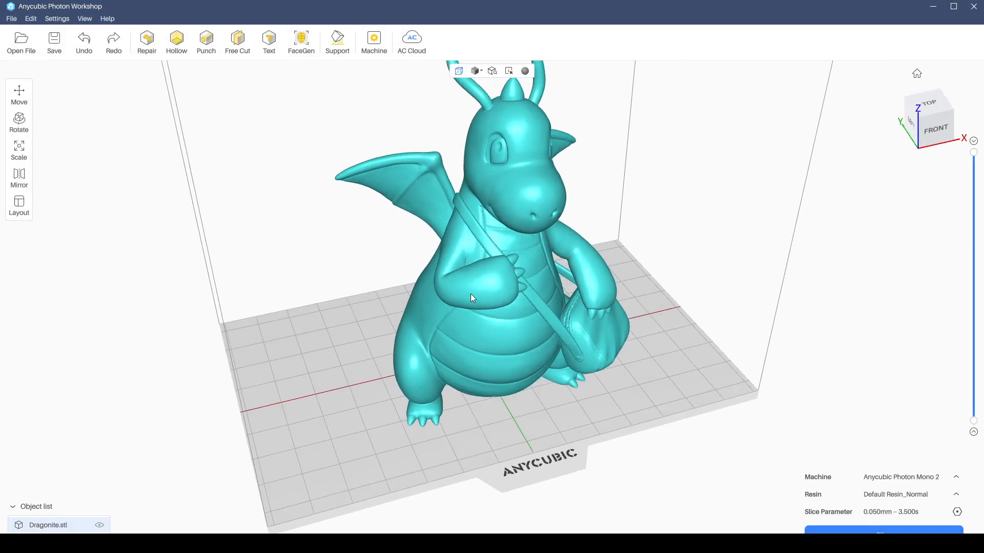
{"action": "left_click", "coordinate": [19, 150]}
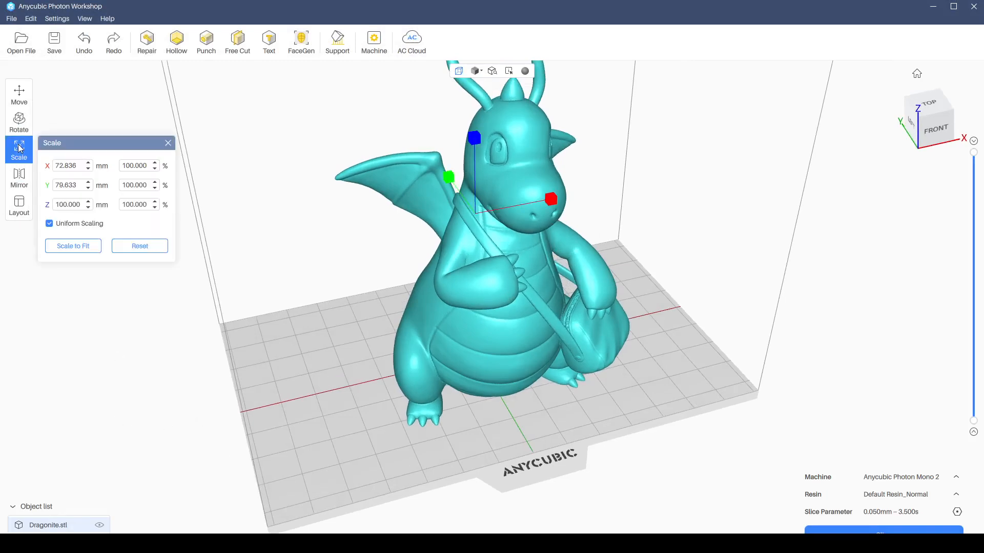
{"action": "left_click", "coordinate": [88, 202]}
{"action": "left_click_drag", "start_coordinate": [81, 205], "coordinate": [15, 210]}
{"action": "type", "text": "80"}
{"action": "key", "text": "Return"}
{"action": "left_click_drag", "start_coordinate": [81, 205], "coordinate": [28, 207]}
{"action": "type", "text": "70"}
{"action": "key", "text": "Return"}
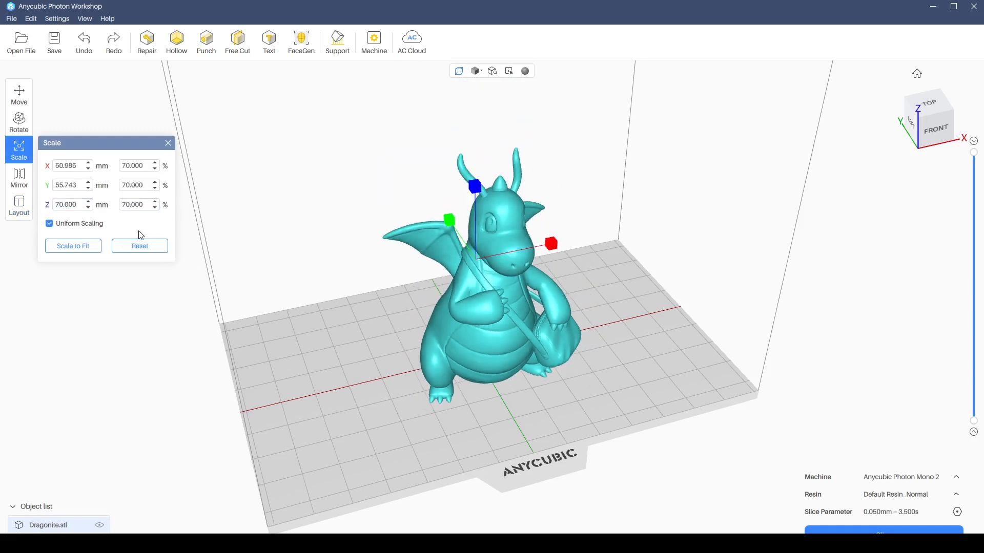
{"action": "left_click", "coordinate": [168, 143]}
Generate automatic supports for the Dragonite with the Medium script, an 8° support angle and a 5 mm Z lift height.
{"action": "left_click_drag", "start_coordinate": [366, 219], "coordinate": [281, 333]}
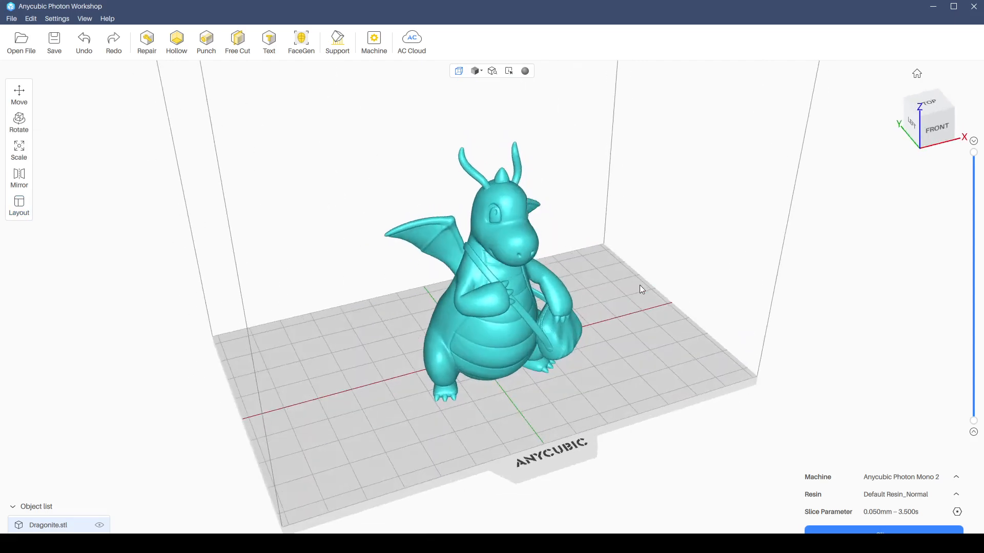
{"action": "left_click_drag", "start_coordinate": [559, 369], "coordinate": [470, 433]}
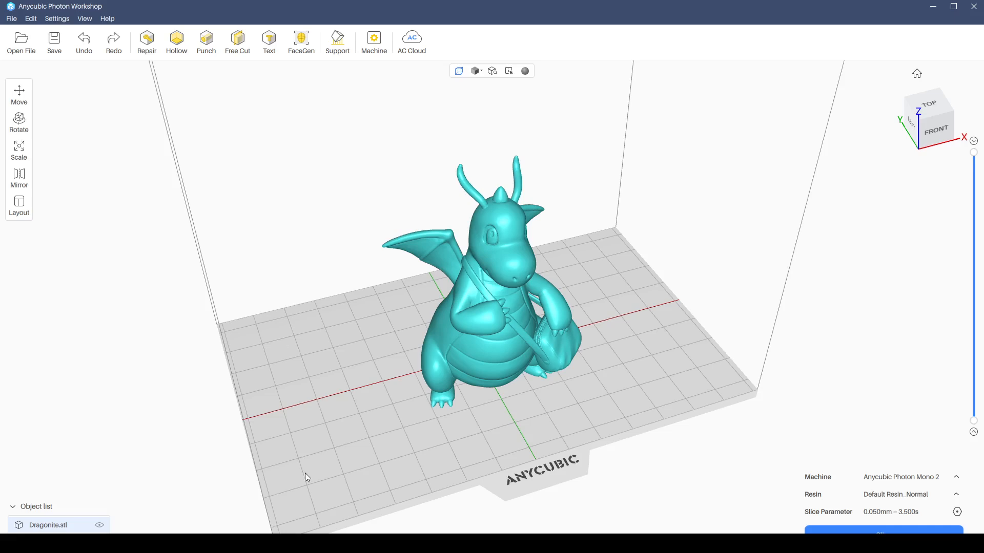
{"action": "mouse_move", "coordinate": [544, 361]}
{"action": "left_mouse_down"}
{"action": "mouse_move", "coordinate": [575, 349]}
{"action": "mouse_move", "coordinate": [555, 352]}
{"action": "left_mouse_up"}
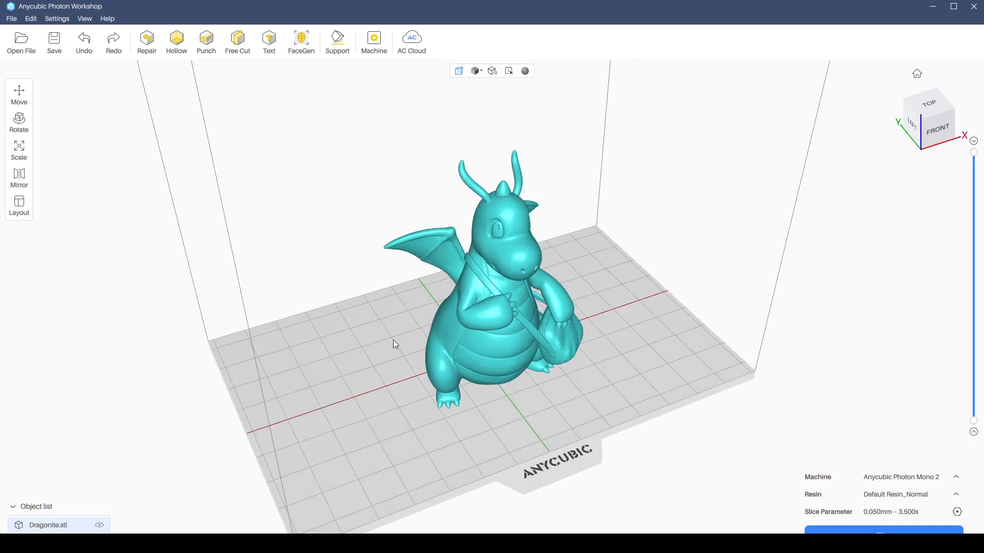
{"action": "left_click", "coordinate": [338, 42]}
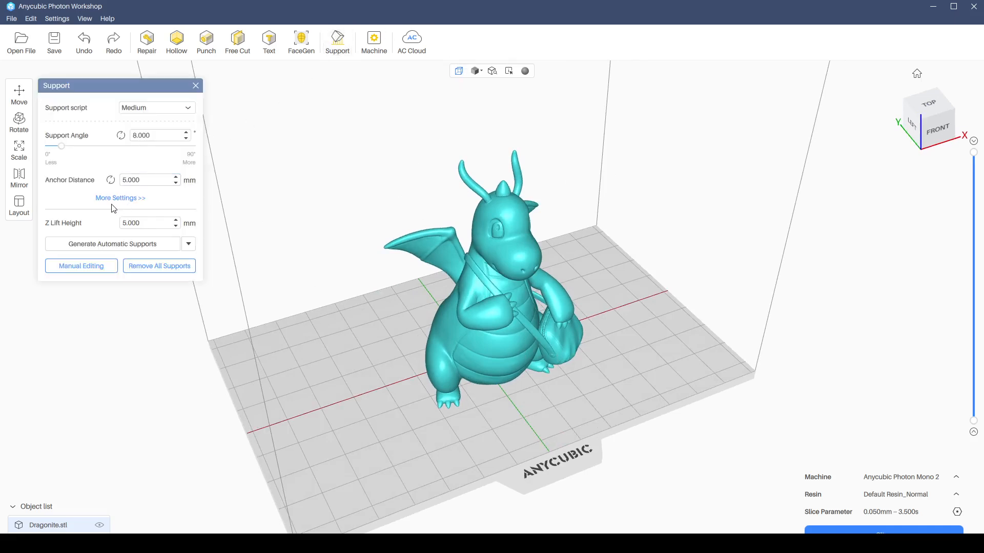
{"action": "left_click", "coordinate": [116, 251]}
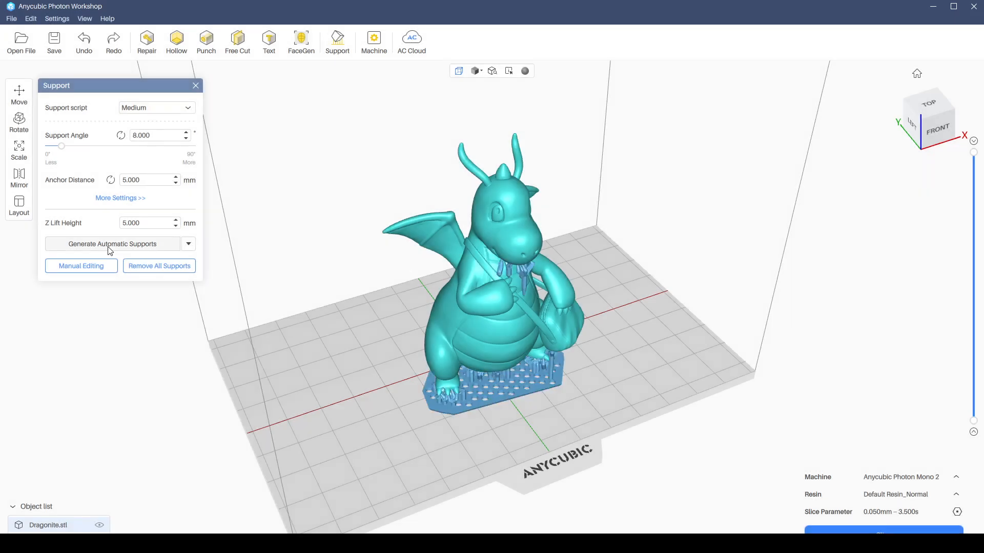
{"action": "left_click_drag", "start_coordinate": [358, 328], "coordinate": [404, 339]}
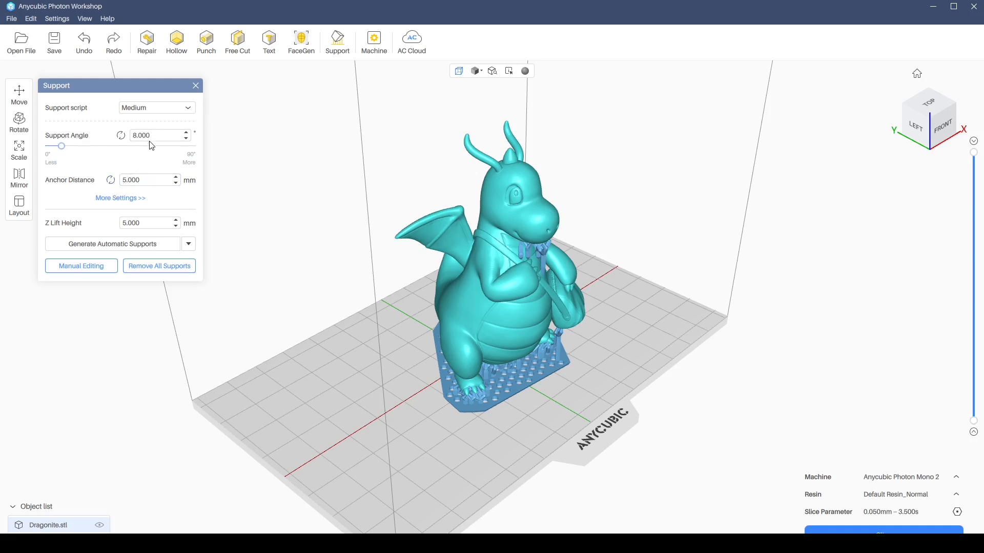
Set the support angle to 50°, remove all existing supports and generate automatic supports again.
{"action": "left_click_drag", "start_coordinate": [150, 135], "coordinate": [115, 133]}
{"action": "type", "text": "50"}
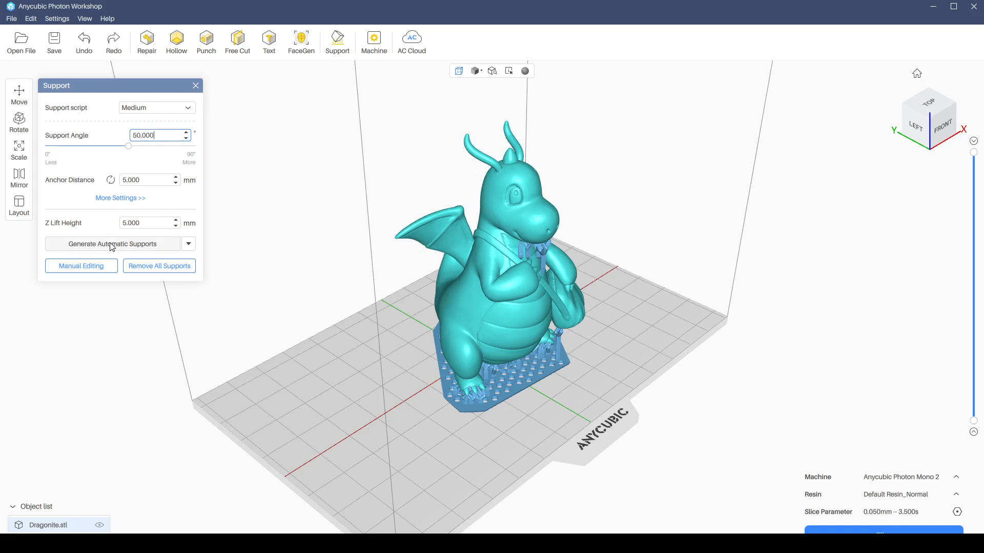
{"action": "left_click", "coordinate": [149, 269]}
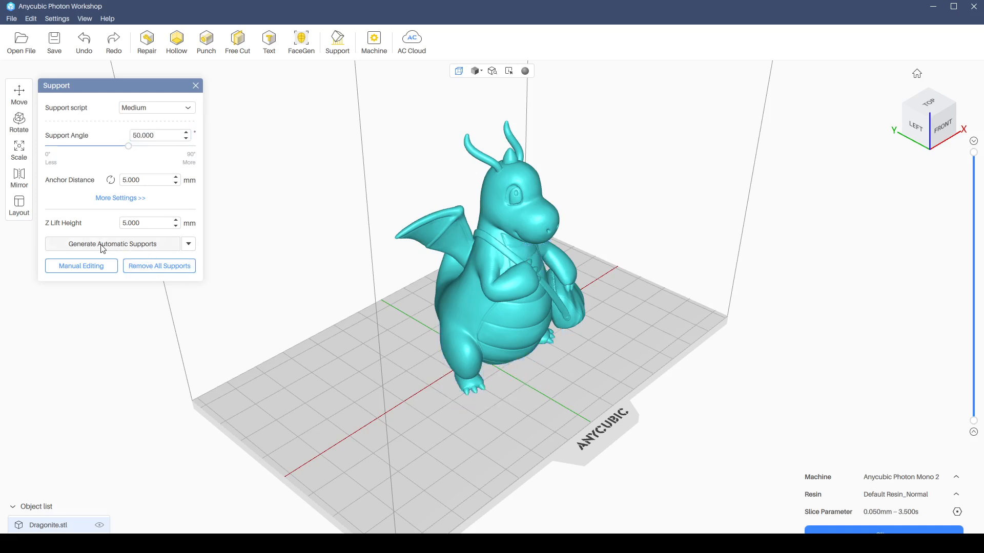
{"action": "left_click", "coordinate": [101, 245]}
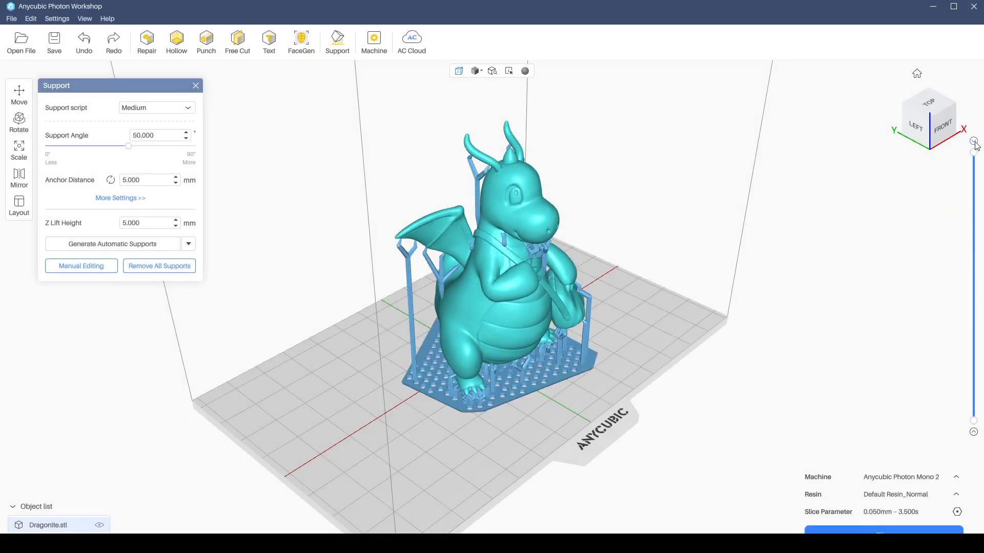
Lower the visible layer range to about mid-body and examine the Dragonite's interior and supports from several angles.
{"action": "left_click_drag", "start_coordinate": [977, 146], "coordinate": [976, 315]}
{"action": "left_click_drag", "start_coordinate": [670, 279], "coordinate": [576, 297]}
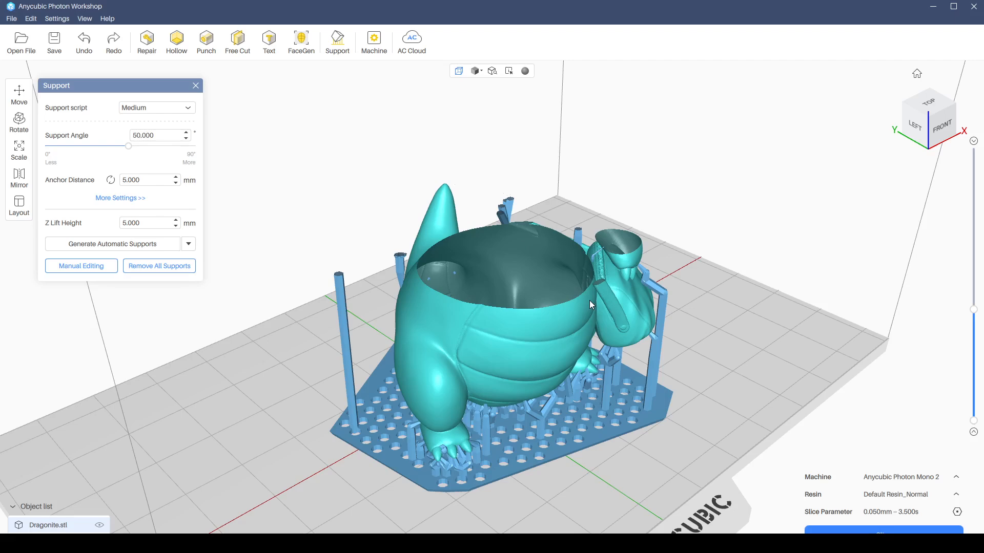
{"action": "left_click_drag", "start_coordinate": [698, 192], "coordinate": [621, 214]}
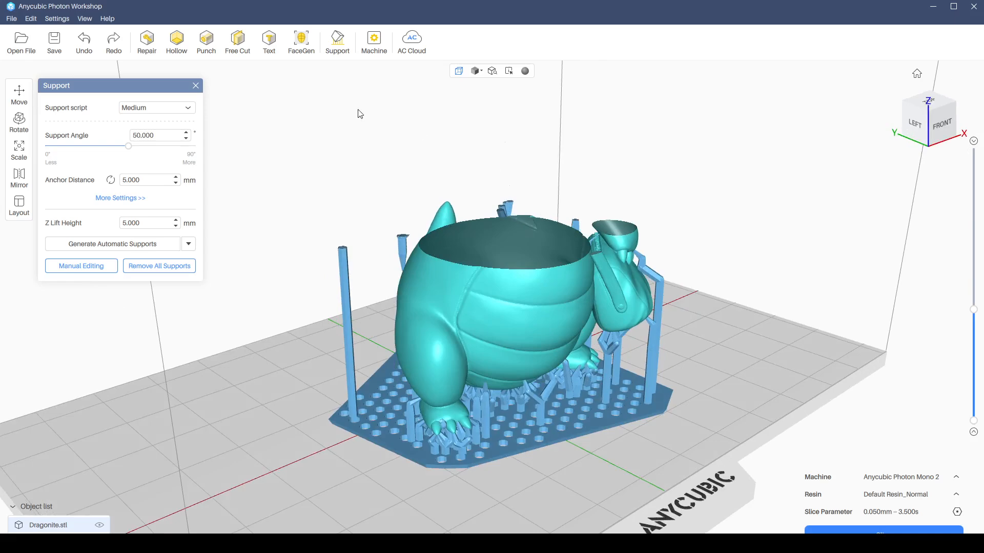
{"action": "left_click_drag", "start_coordinate": [439, 201], "coordinate": [431, 226]}
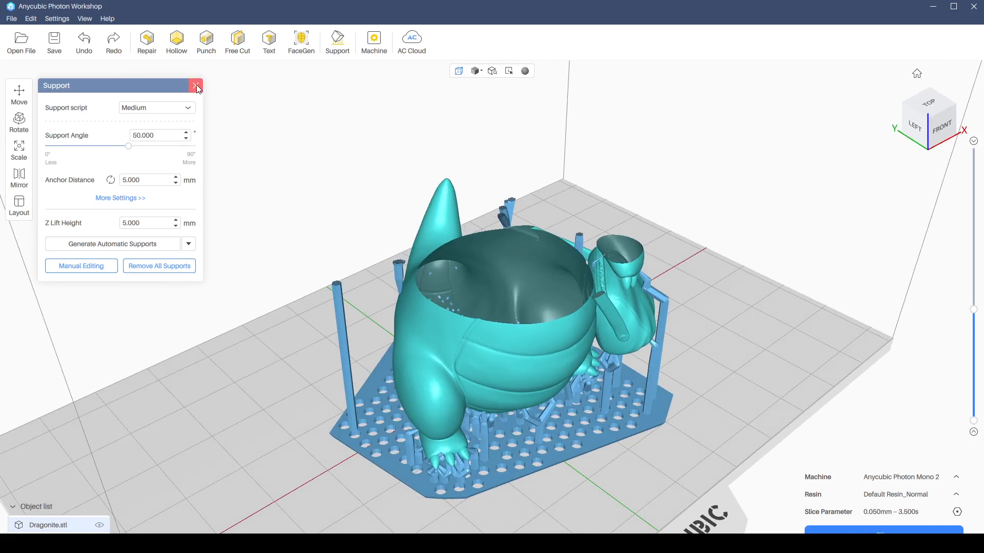
Remove all supports from the Dragonite and restore the layer view to the model's full height.
{"action": "left_click", "coordinate": [163, 267]}
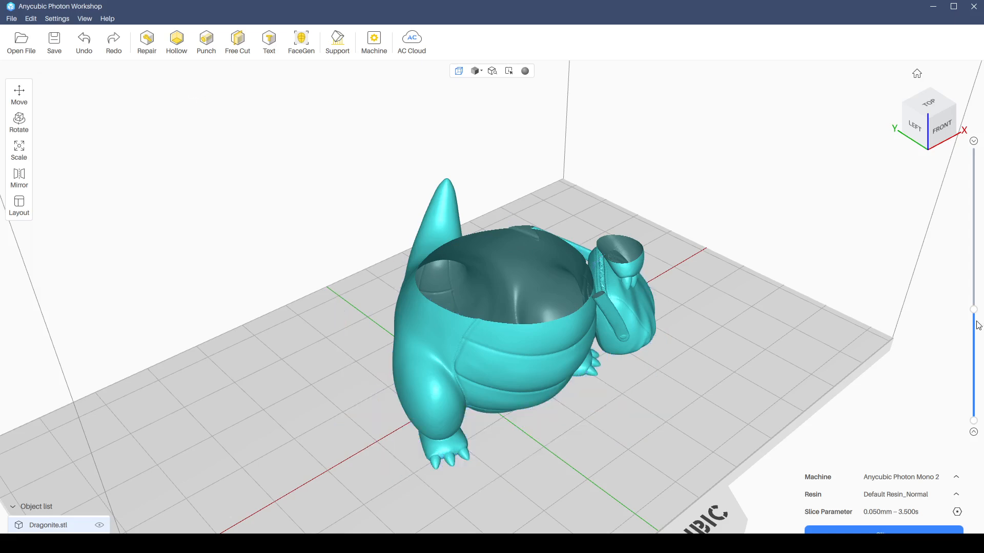
{"action": "left_click_drag", "start_coordinate": [974, 310], "coordinate": [981, 150]}
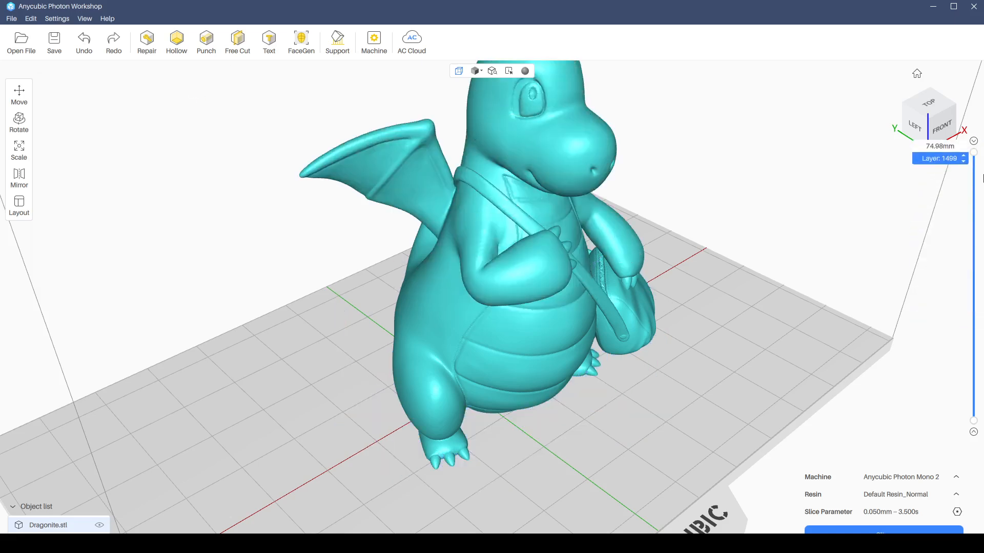
{"action": "left_click_drag", "start_coordinate": [508, 272], "coordinate": [454, 284]}
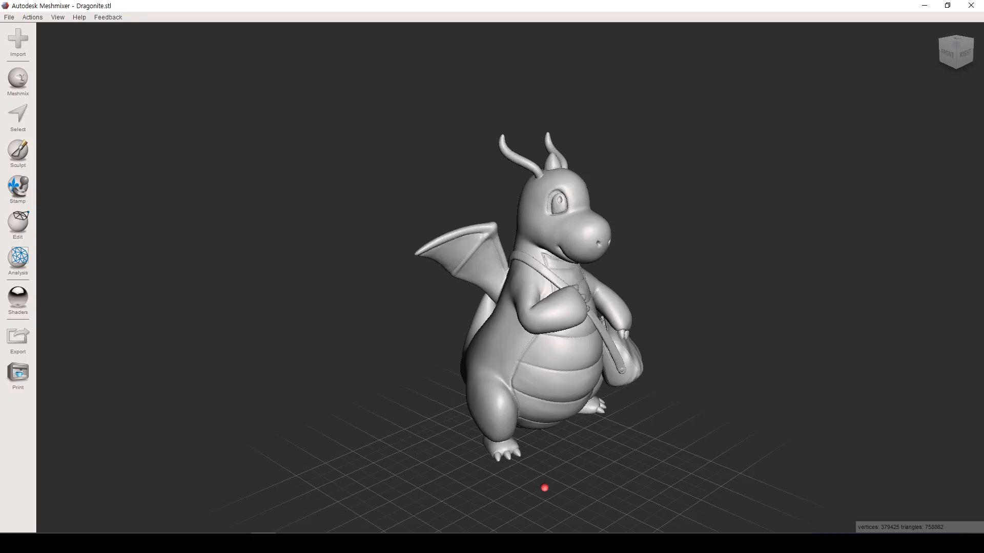
Switch to Autodesk Meshmixer and transform the Dragonite uniformly to a Size Y of 70 mm.
{"action": "right_click_drag", "start_coordinate": [76, 307], "coordinate": [496, 342]}
{"action": "scroll", "coordinate": [484, 353], "scroll_direction": "up", "scroll_amount": 2}
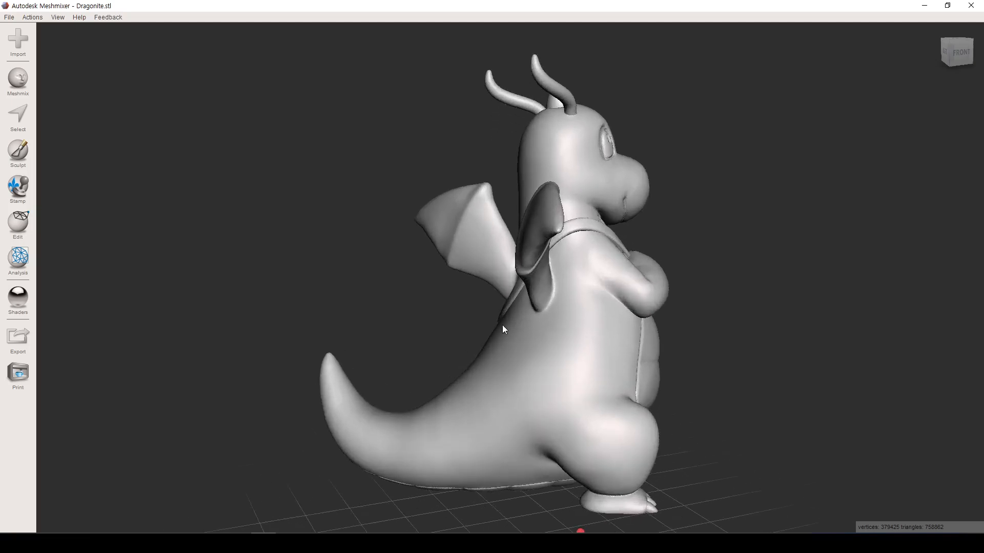
{"action": "key", "text": "t"}
{"action": "left_click", "coordinate": [99, 187]}
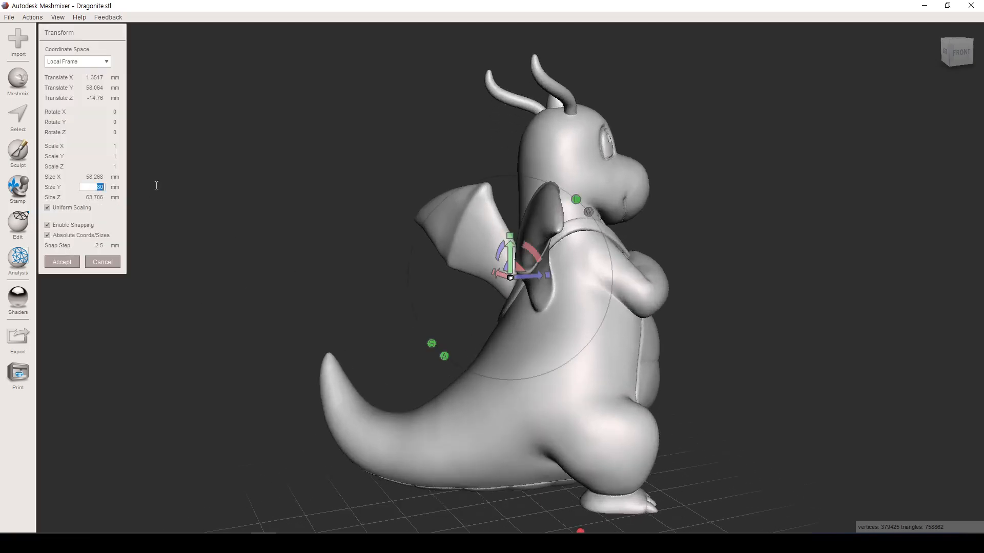
{"action": "type", "text": "70"}
{"action": "key", "text": "Return"}
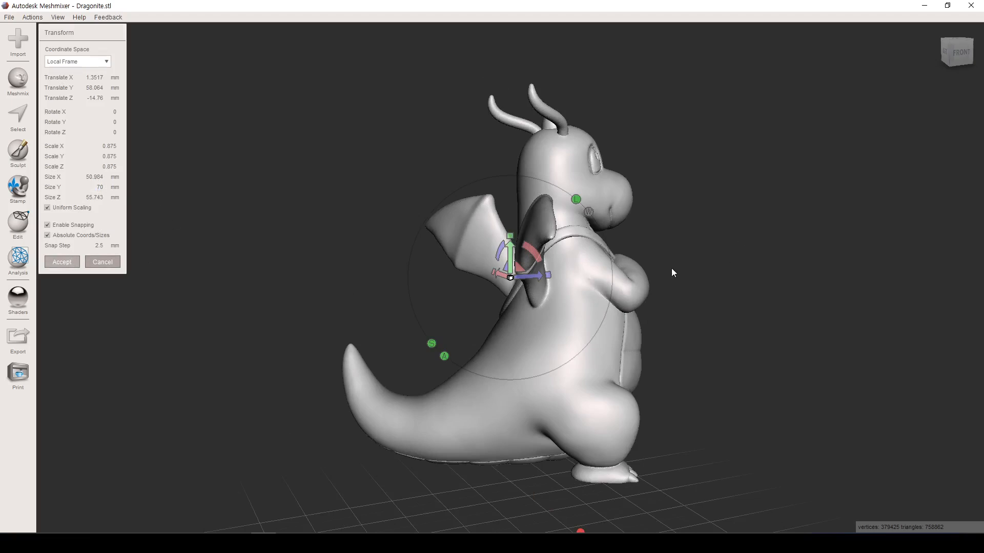
{"action": "right_click_drag", "start_coordinate": [600, 215], "coordinate": [569, 246]}
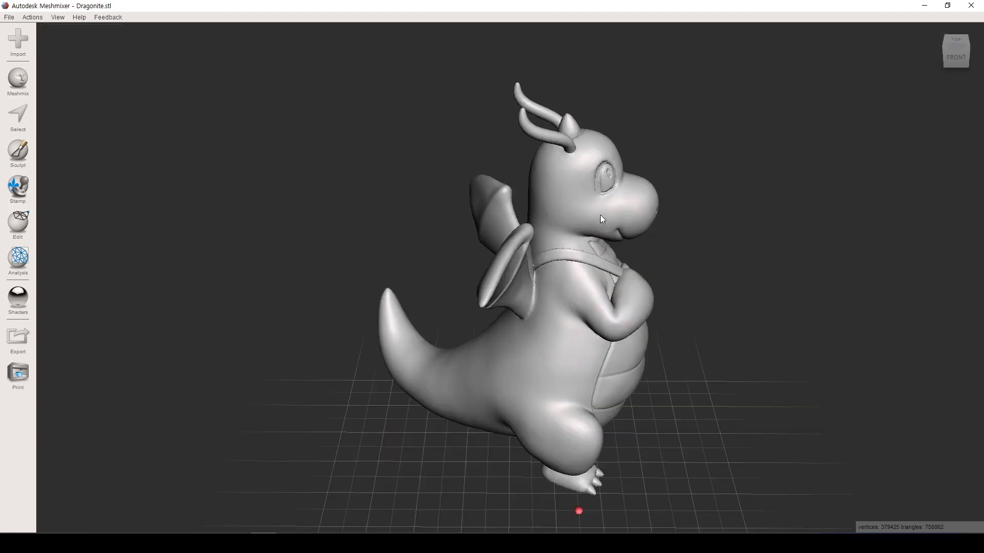
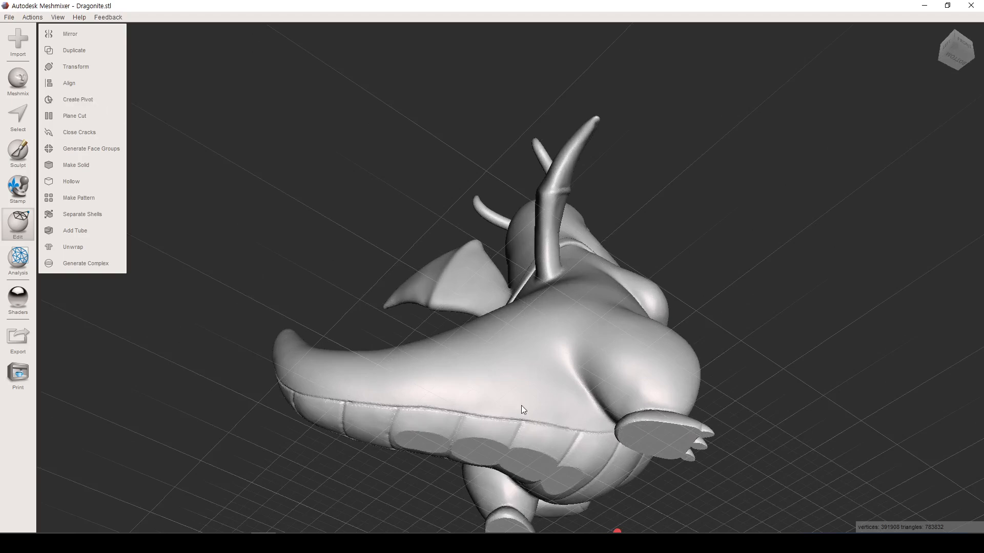
Add a cylinder primitive to the scene beside the Dragonite.
{"action": "left_click", "coordinate": [17, 115]}
{"action": "left_click", "coordinate": [18, 80]}
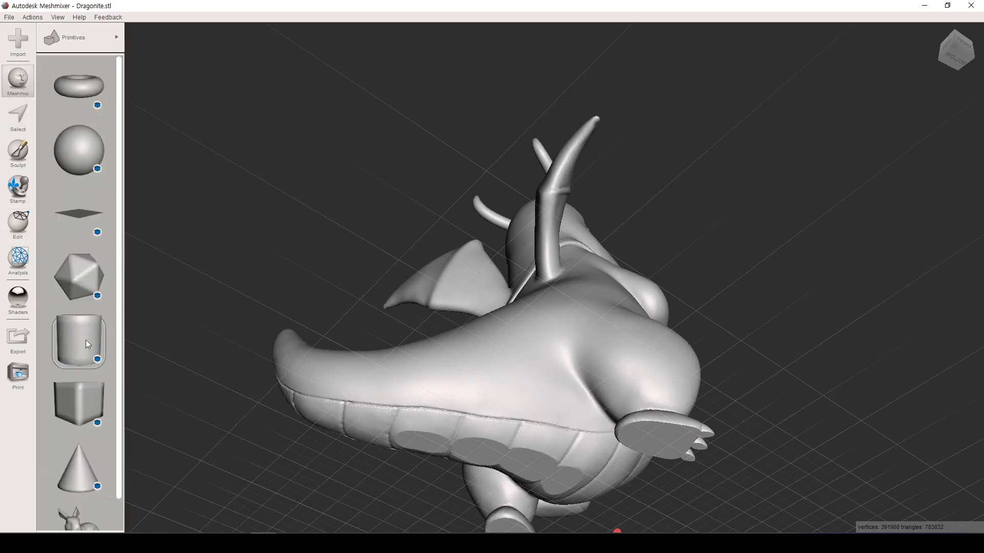
{"action": "left_click_drag", "start_coordinate": [81, 338], "coordinate": [314, 217]}
{"action": "right_click_drag", "start_coordinate": [452, 262], "coordinate": [469, 309]}
{"action": "scroll", "coordinate": [470, 308], "scroll_direction": "down", "scroll_amount": 3}
Size the cylinder to 7 mm in X and Z, and to 20 mm in Y with uniform scaling off.
{"action": "left_click", "coordinate": [92, 178]}
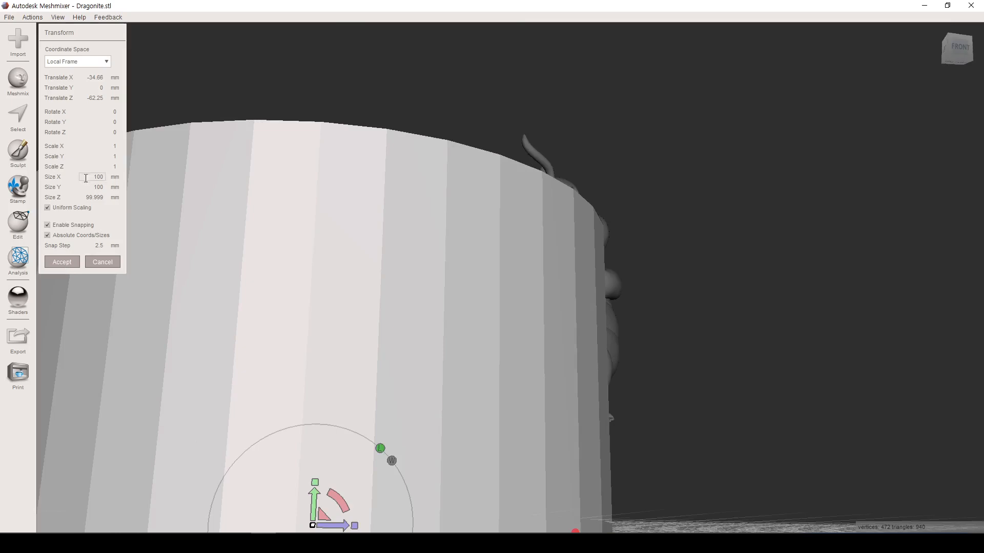
{"action": "left_click_drag", "start_coordinate": [93, 178], "coordinate": [181, 183]}
{"action": "type", "text": "7"}
{"action": "key", "text": "Tab"}
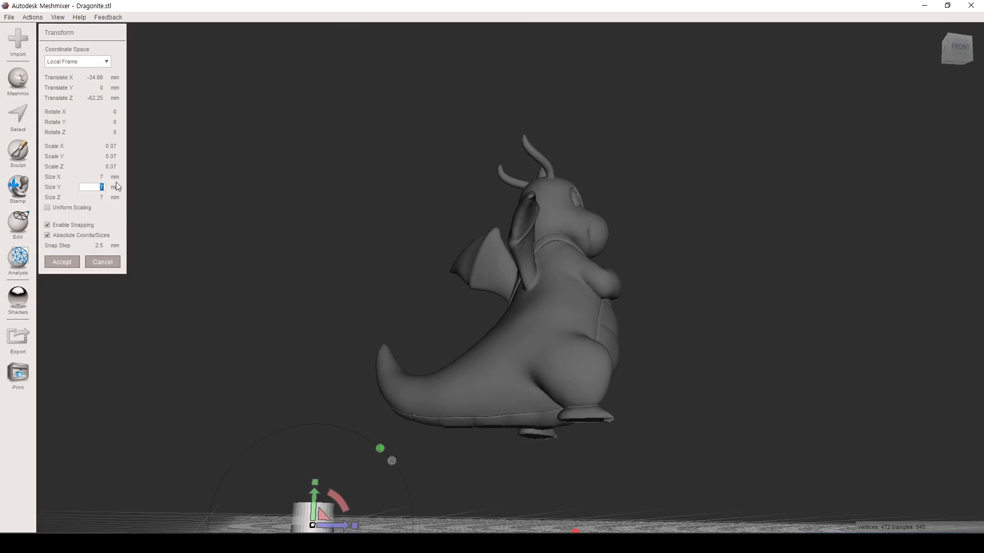
{"action": "type", "text": "20"}
{"action": "key", "text": "Return"}
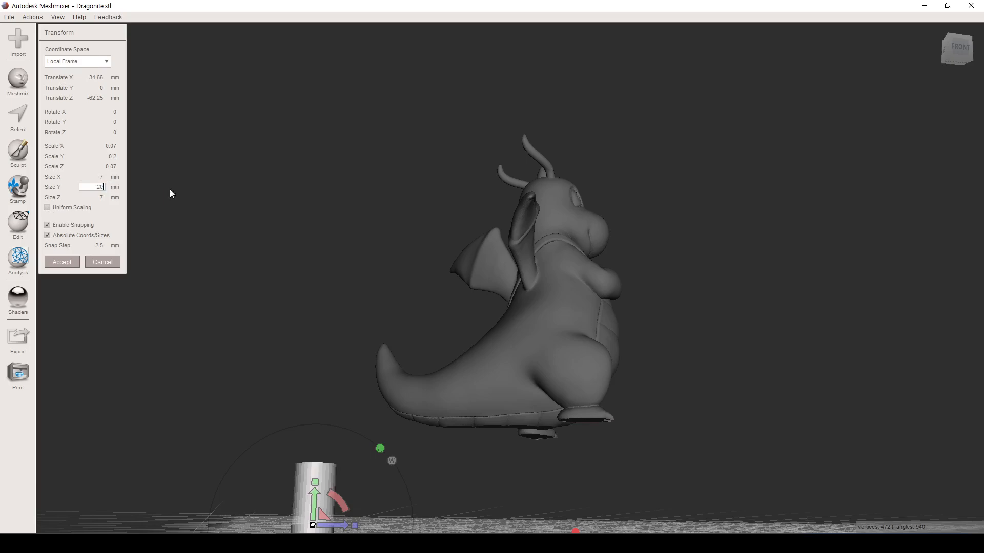
Move the cylinder horizontally beneath the Dragonite's body, to Translate X -5 mm and Translate Z -5 mm.
{"action": "scroll", "coordinate": [343, 367], "scroll_direction": "down", "scroll_amount": 3}
{"action": "right_click_drag", "start_coordinate": [344, 367], "coordinate": [381, 204]}
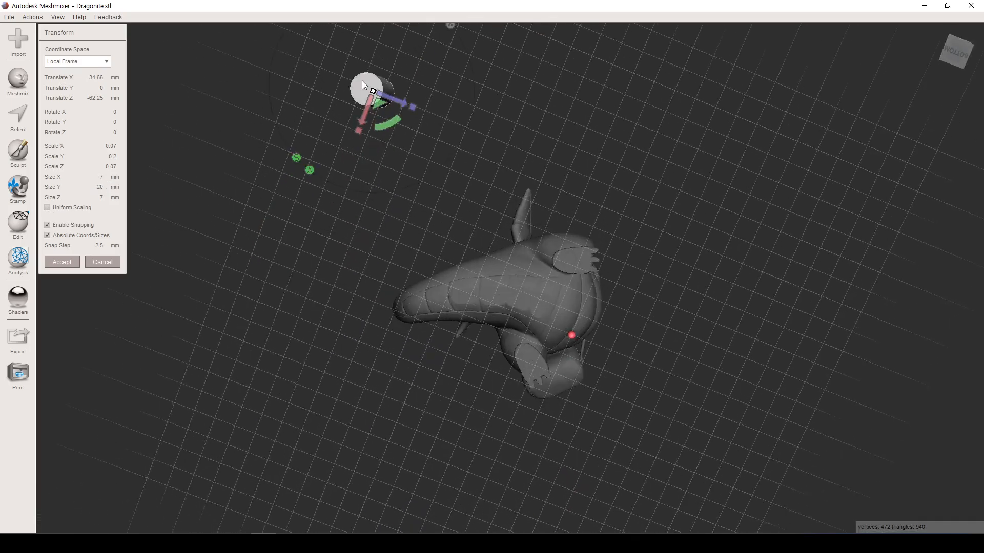
{"action": "left_click_drag", "start_coordinate": [377, 104], "coordinate": [565, 321]}
{"action": "right_click_drag", "start_coordinate": [536, 257], "coordinate": [567, 354]}
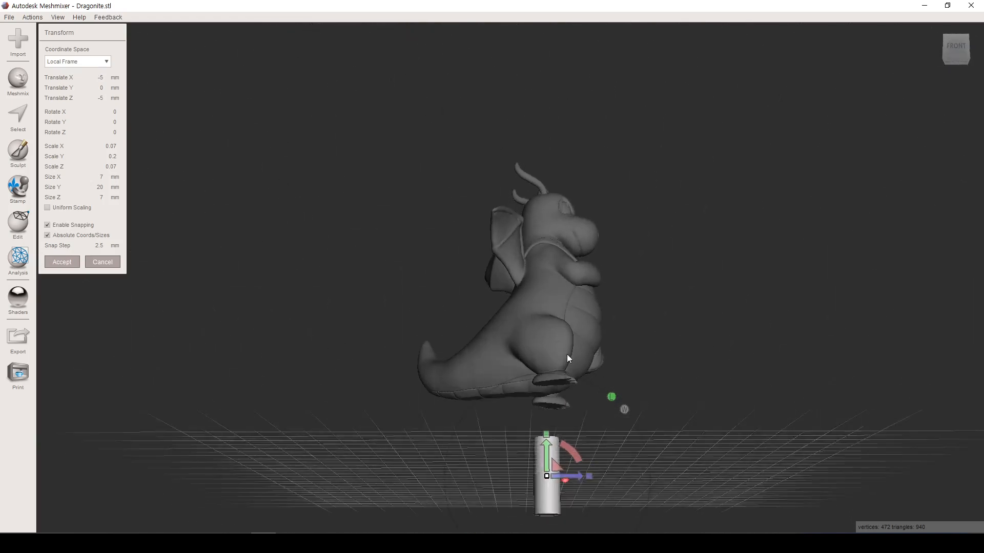
Raise and centre the cylinder with snapping off so its upper end enters the underside of the belly, and accept the transform.
{"action": "left_click_drag", "start_coordinate": [546, 453], "coordinate": [551, 401]}
{"action": "right_click_drag", "start_coordinate": [551, 401], "coordinate": [561, 245]}
{"action": "left_click_drag", "start_coordinate": [565, 248], "coordinate": [543, 259]}
{"action": "right_click_drag", "start_coordinate": [615, 242], "coordinate": [507, 453]}
{"action": "left_click_drag", "start_coordinate": [494, 482], "coordinate": [494, 472]}
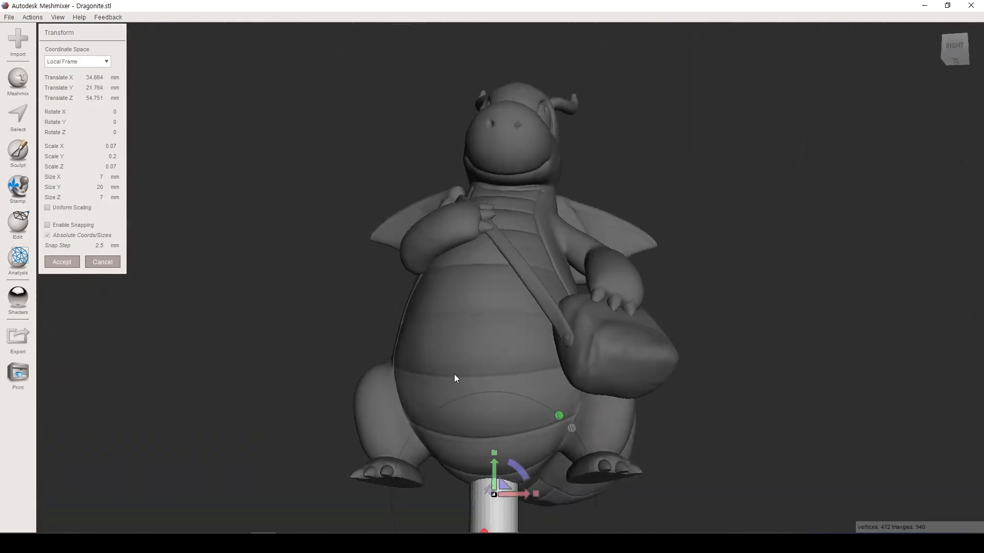
{"action": "right_click_drag", "start_coordinate": [454, 374], "coordinate": [523, 341]}
{"action": "left_click", "coordinate": [47, 259]}
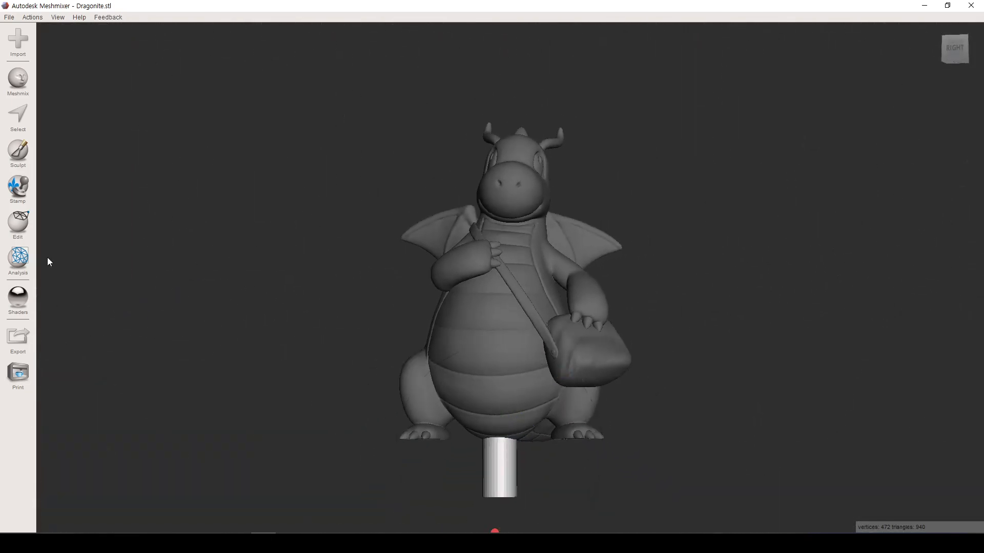
Subtract the cylinder from the Dragonite with a Boolean Difference in Precise mode and accept the cut in its underside.
{"action": "left_click", "coordinate": [446, 318]}
{"action": "left_click", "coordinate": [507, 458], "text": "shift"}
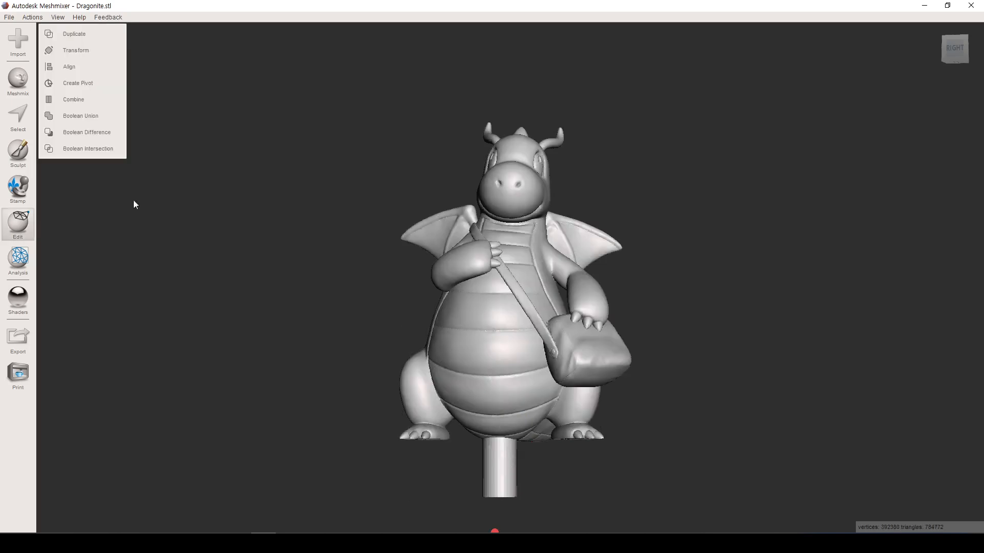
{"action": "right_click_drag", "start_coordinate": [478, 263], "coordinate": [549, 296]}
{"action": "scroll", "coordinate": [549, 296], "scroll_direction": "up", "scroll_amount": 5}
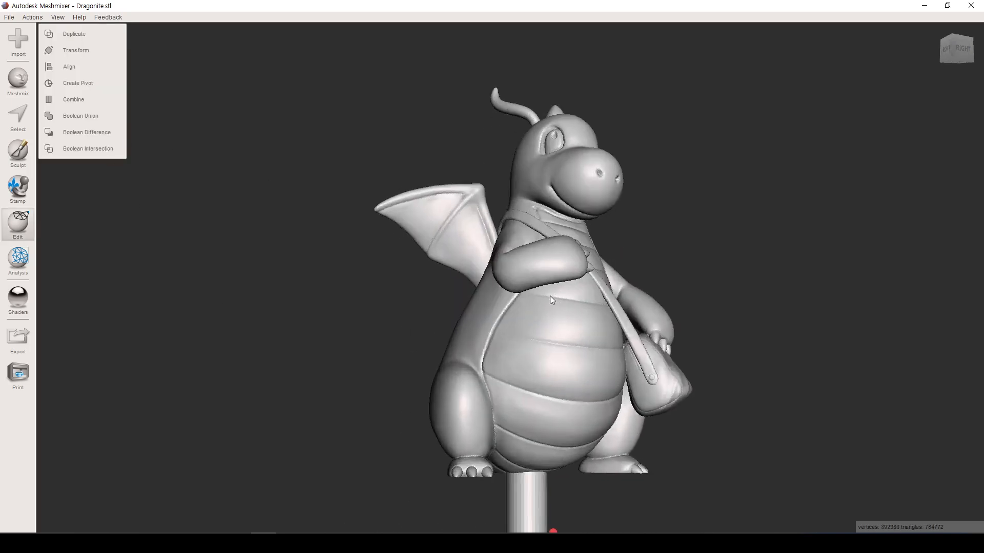
{"action": "scroll", "coordinate": [579, 326], "scroll_direction": "down", "scroll_amount": 3}
{"action": "scroll", "coordinate": [571, 328], "scroll_direction": "down", "scroll_amount": 2}
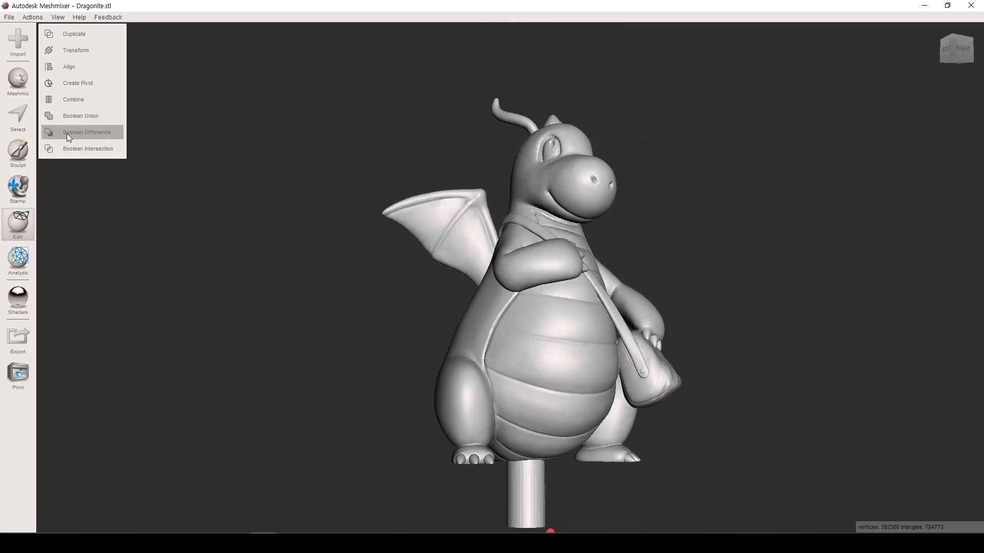
{"action": "left_click", "coordinate": [85, 135]}
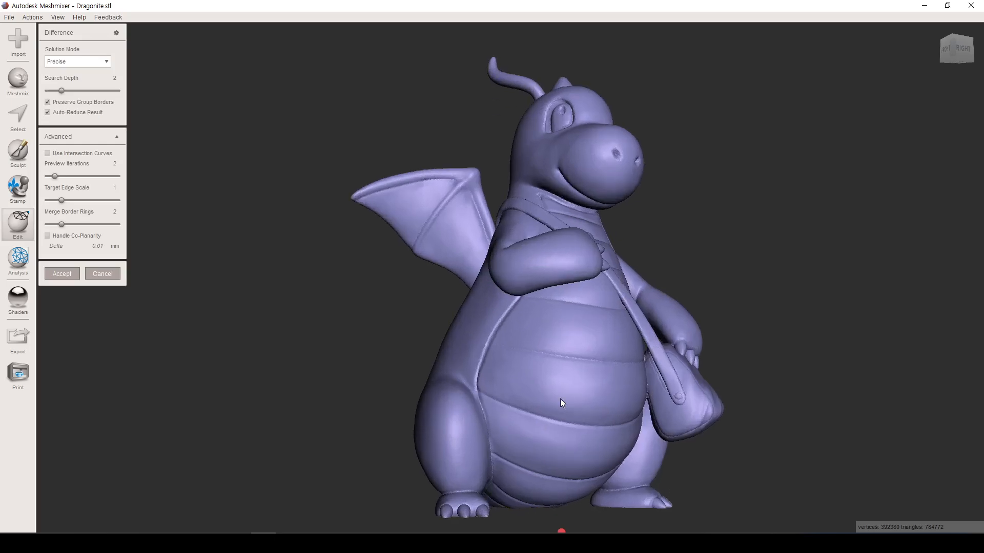
{"action": "scroll", "coordinate": [444, 357], "scroll_direction": "up", "scroll_amount": 5}
{"action": "right_click_drag", "start_coordinate": [444, 353], "coordinate": [486, 266]}
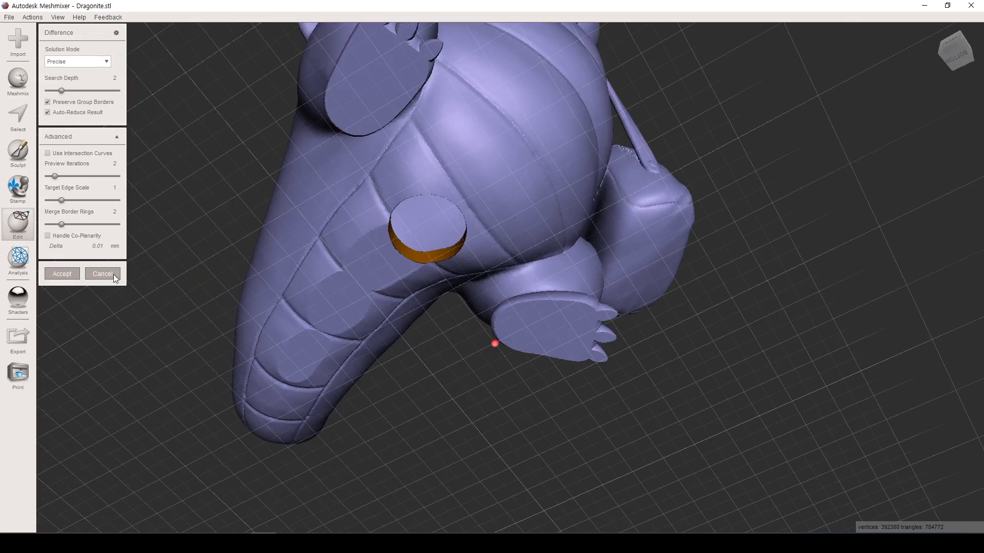
{"action": "left_click", "coordinate": [55, 275]}
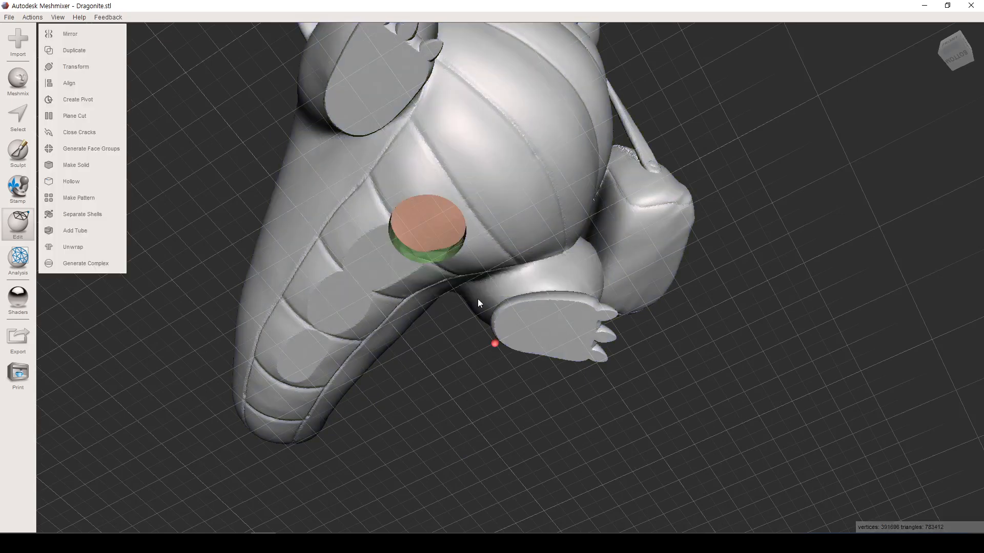
Examine the hole cut in the Dragonite's underside from below and from the side.
{"action": "scroll", "coordinate": [487, 309], "scroll_direction": "down", "scroll_amount": 5}
{"action": "right_click_drag", "start_coordinate": [478, 236], "coordinate": [591, 236]}
{"action": "scroll", "coordinate": [560, 254], "scroll_direction": "up", "scroll_amount": 6}
{"action": "middle_click_drag", "start_coordinate": [590, 237], "coordinate": [619, 333]}
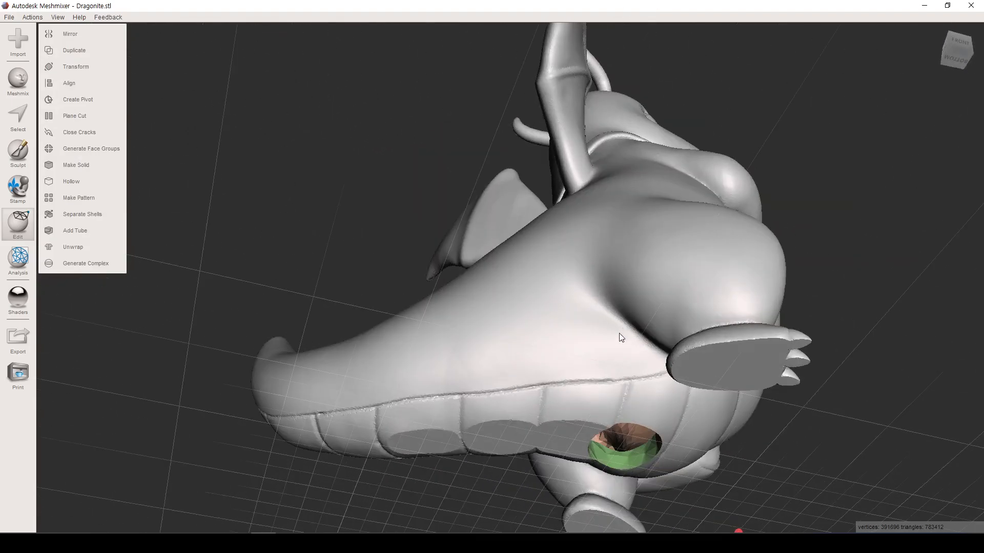
{"action": "scroll", "coordinate": [553, 334], "scroll_direction": "up", "scroll_amount": 2}
{"action": "right_click_drag", "start_coordinate": [559, 311], "coordinate": [546, 331]}
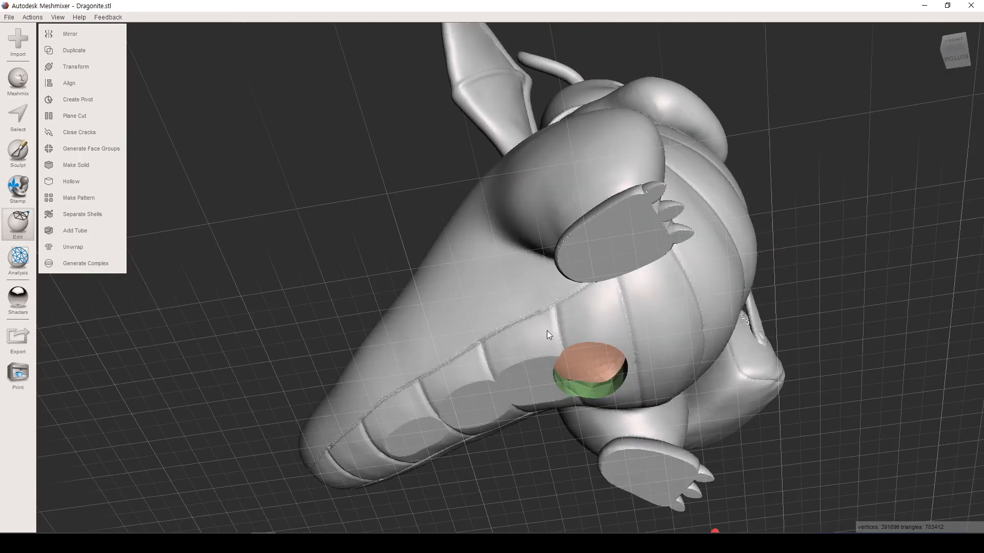
Add a 100 mm cube primitive to the scene and accept its default transform.
{"action": "left_click", "coordinate": [18, 81]}
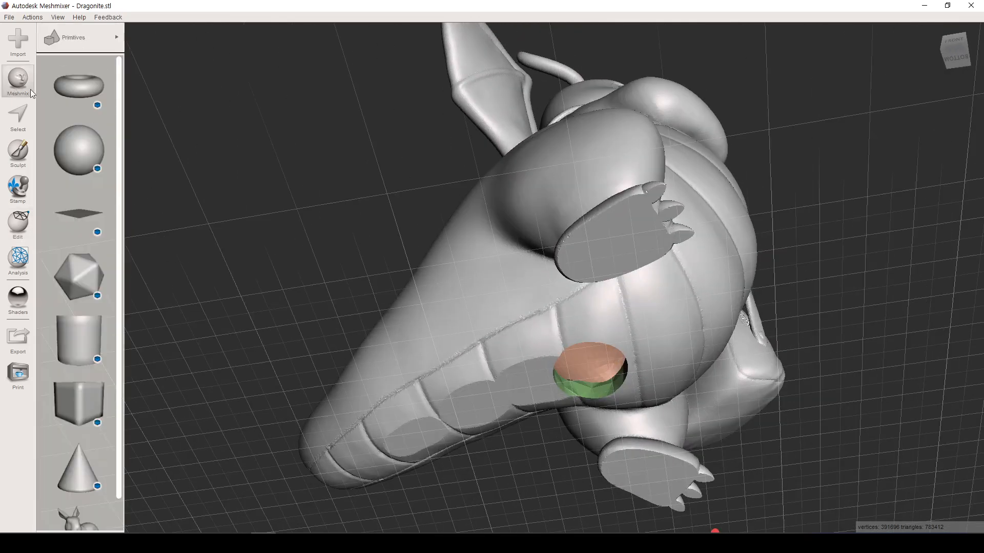
{"action": "left_click_drag", "start_coordinate": [94, 414], "coordinate": [376, 269]}
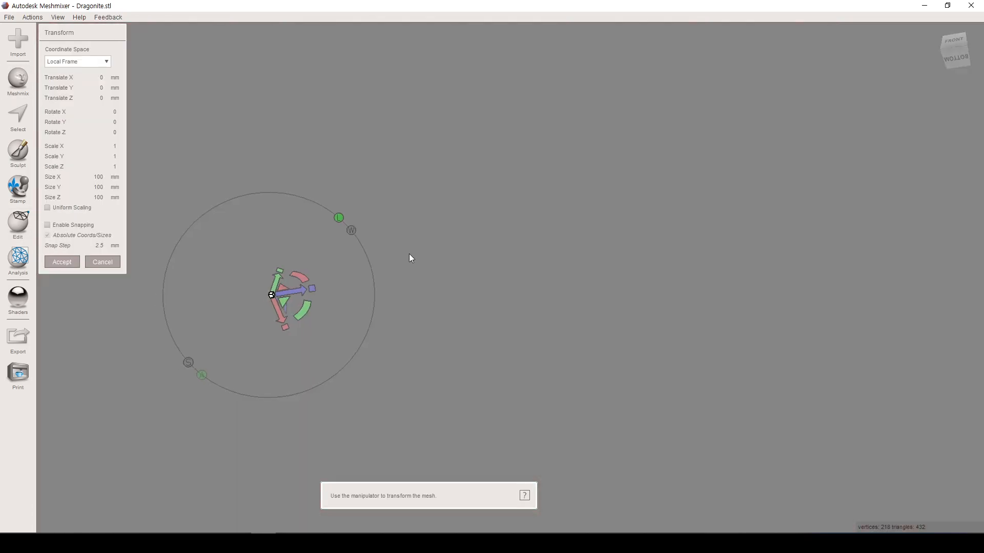
{"action": "left_click", "coordinate": [52, 265]}
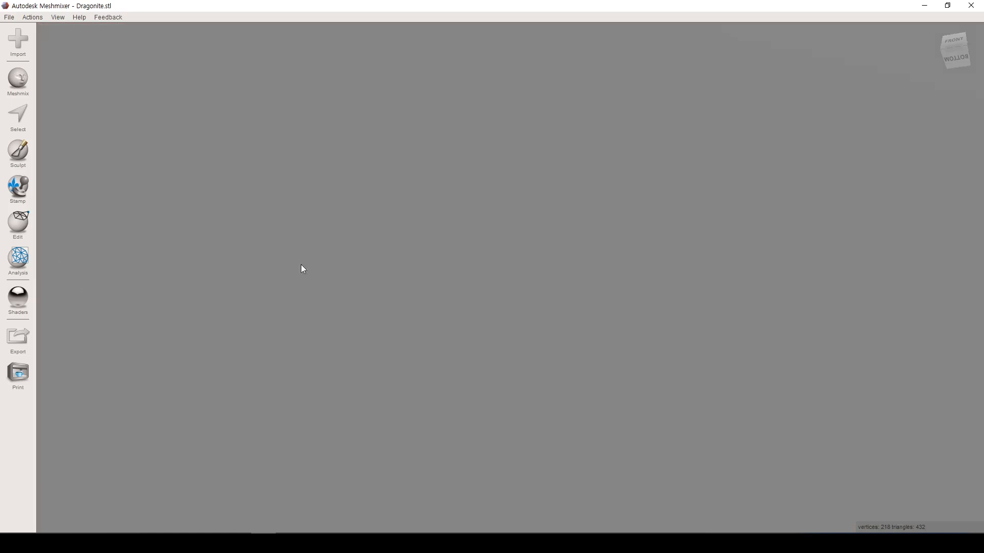
{"action": "right_click_drag", "start_coordinate": [302, 265], "coordinate": [445, 302]}
{"action": "scroll", "coordinate": [466, 325], "scroll_direction": "down", "scroll_amount": 3}
{"action": "scroll", "coordinate": [413, 305], "scroll_direction": "down", "scroll_amount": 3}
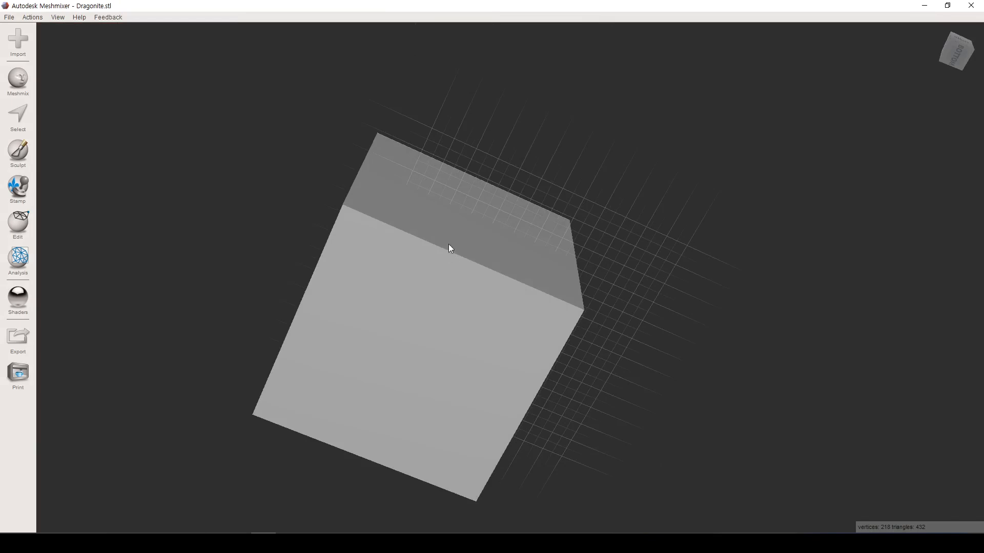
{"action": "right_click_drag", "start_coordinate": [450, 249], "coordinate": [500, 321]}
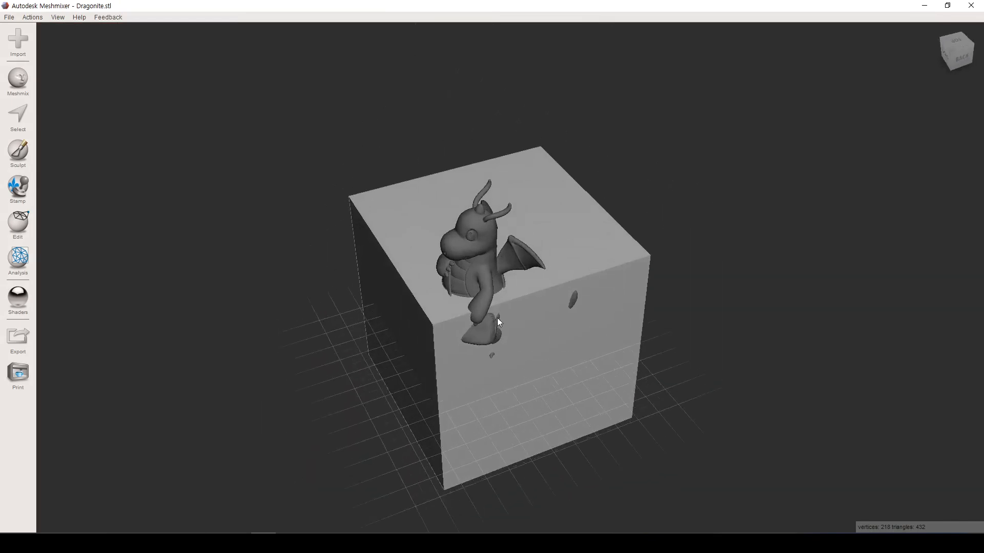
{"action": "scroll", "coordinate": [497, 318], "scroll_direction": "up", "scroll_amount": 5}
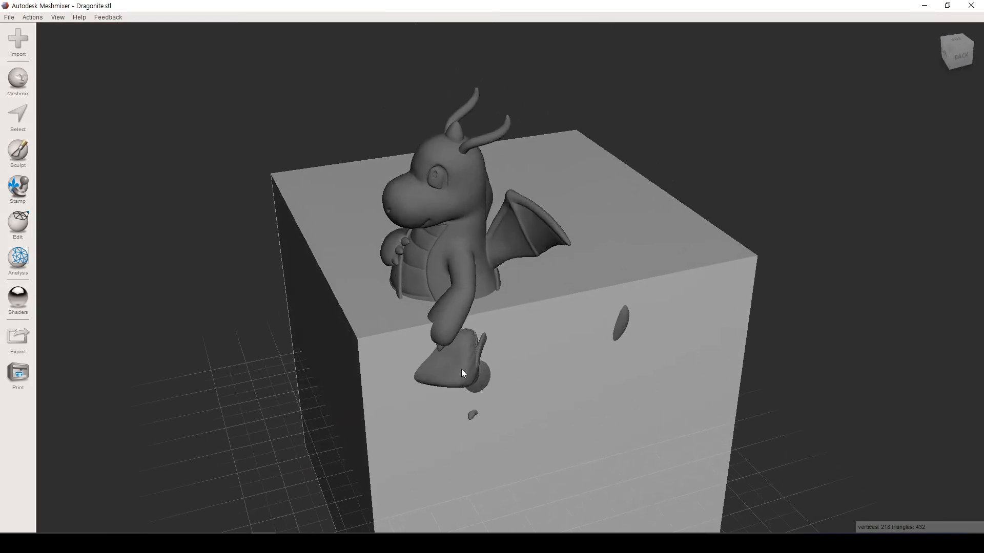
Switch to Anycubic Photon Workshop and hollow the Dragonite inside with 2 mm wall thickness, 1 mm accuracy and no infill.
{"action": "mouse_move", "coordinate": [388, 543]}
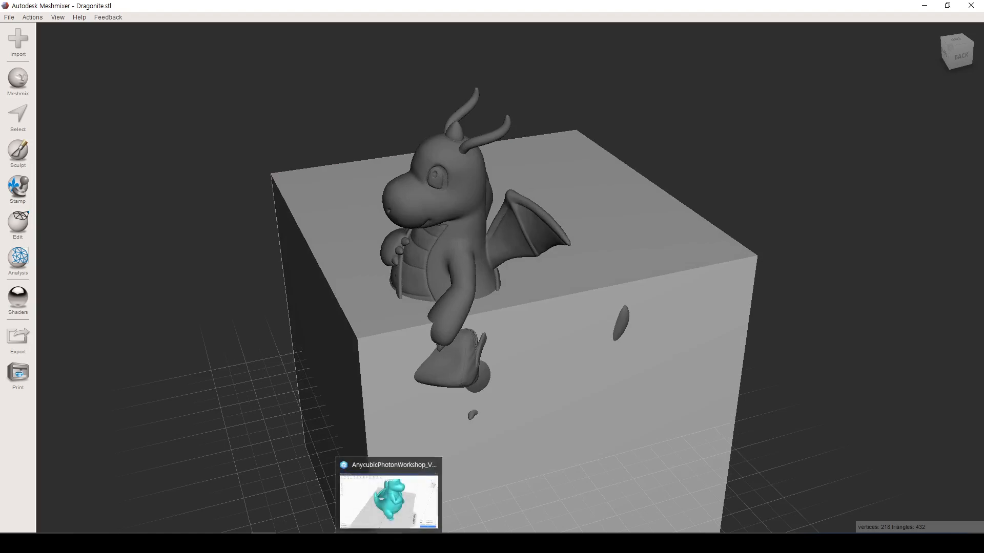
{"action": "left_click", "coordinate": [400, 508]}
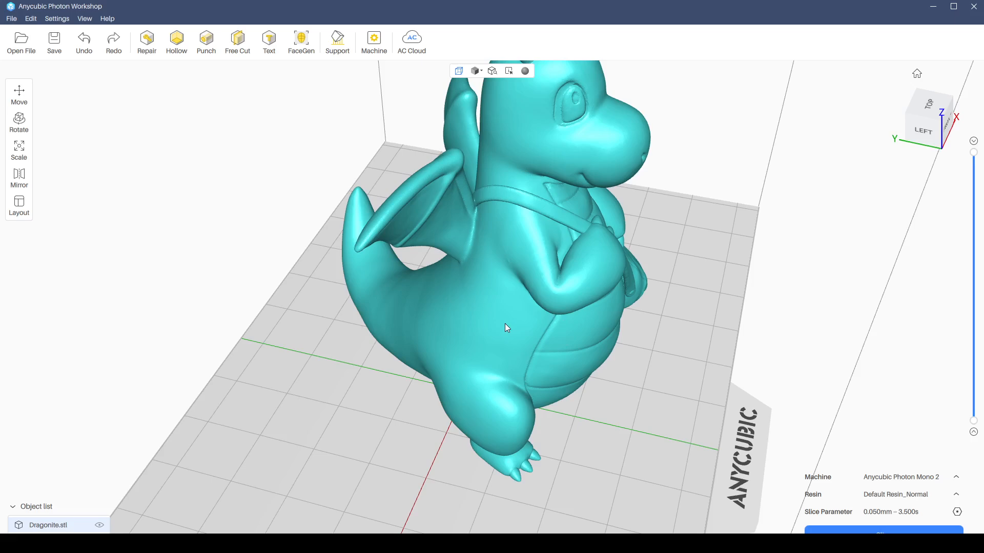
{"action": "right_click_drag", "start_coordinate": [508, 329], "coordinate": [432, 226]}
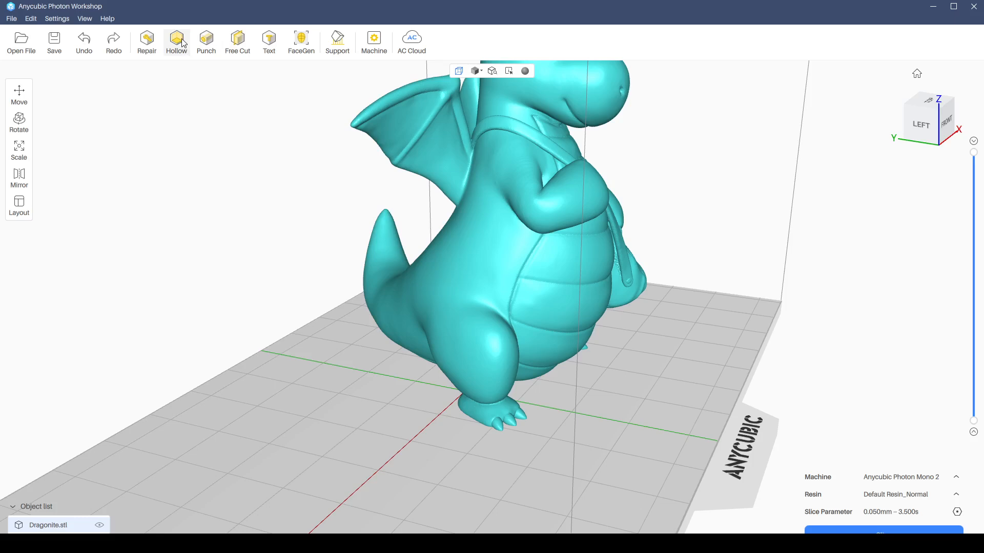
{"action": "left_click", "coordinate": [177, 42]}
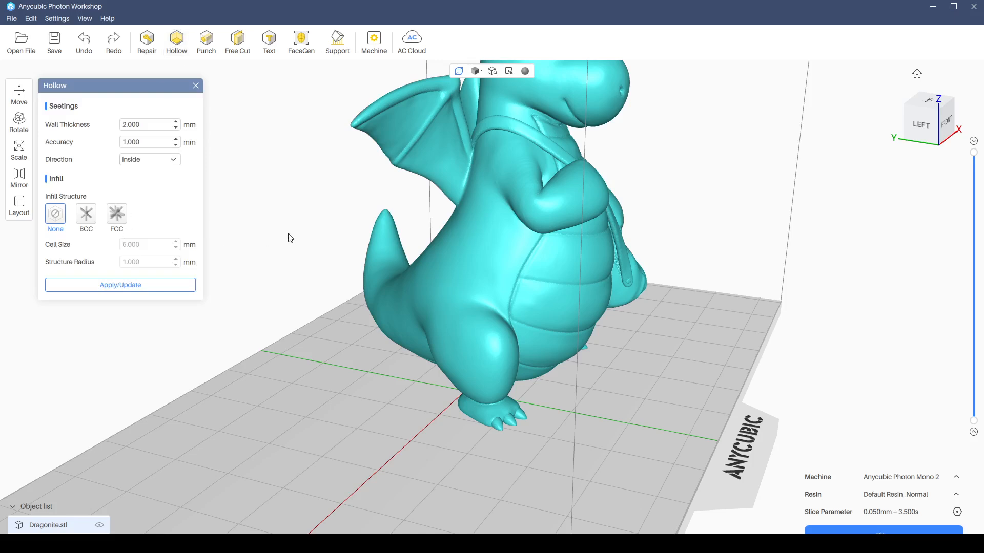
{"action": "left_click_drag", "start_coordinate": [353, 172], "coordinate": [495, 197]}
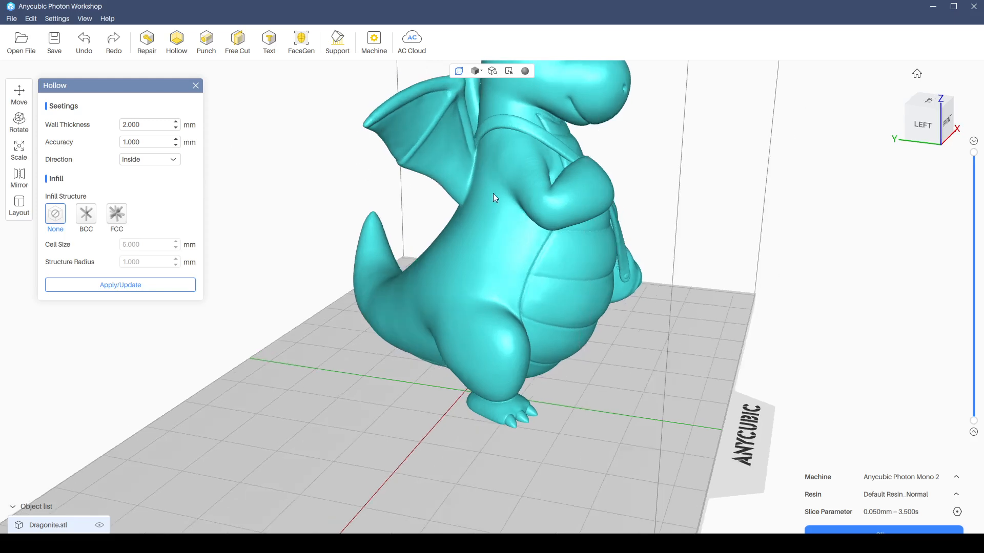
{"action": "left_click_drag", "start_coordinate": [144, 126], "coordinate": [91, 131]}
{"action": "left_click", "coordinate": [124, 290]}
{"action": "scroll", "coordinate": [479, 239], "scroll_direction": "down", "scroll_amount": 5}
{"action": "scroll", "coordinate": [484, 230], "scroll_direction": "up", "scroll_amount": 4}
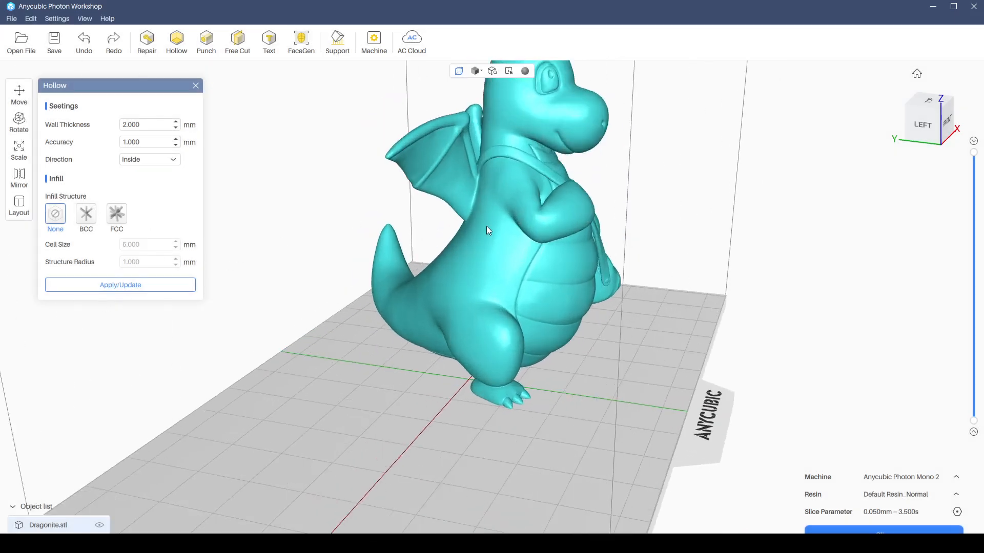
{"action": "scroll", "coordinate": [487, 228], "scroll_direction": "up", "scroll_amount": 5}
{"action": "right_click_drag", "start_coordinate": [505, 282], "coordinate": [218, 322]}
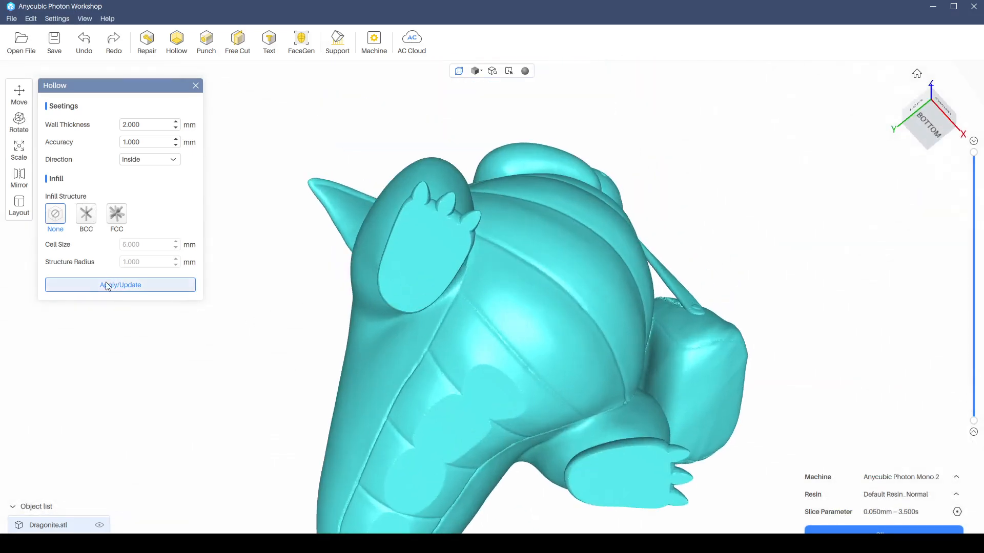
{"action": "left_click", "coordinate": [196, 86]}
Section the Dragonite by layer height to inspect its hollow interior, and restore the full-height view.
{"action": "right_click_drag", "start_coordinate": [384, 120], "coordinate": [531, 256]}
{"action": "scroll", "coordinate": [531, 251], "scroll_direction": "down", "scroll_amount": 5}
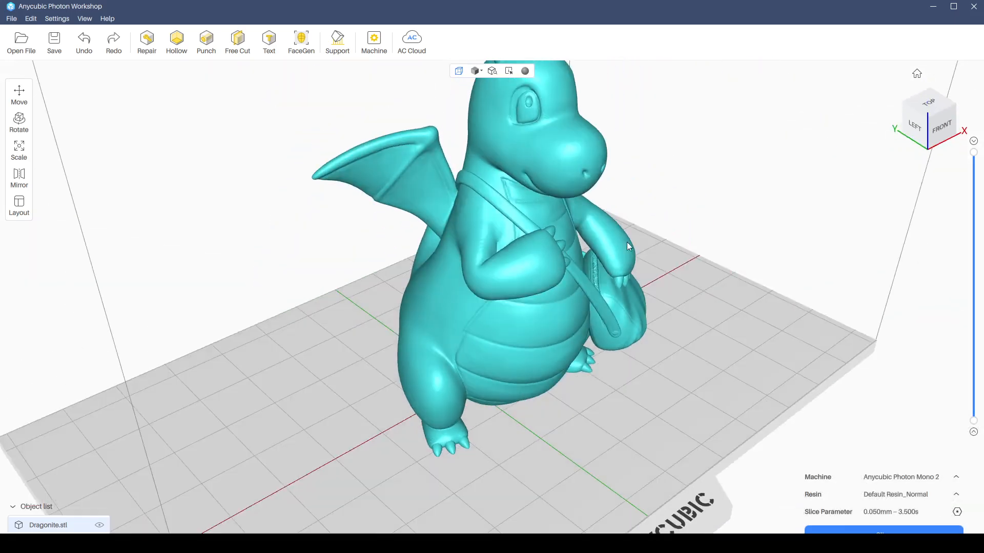
{"action": "left_click_drag", "start_coordinate": [974, 153], "coordinate": [982, 332]}
{"action": "right_click_drag", "start_coordinate": [696, 300], "coordinate": [723, 268]}
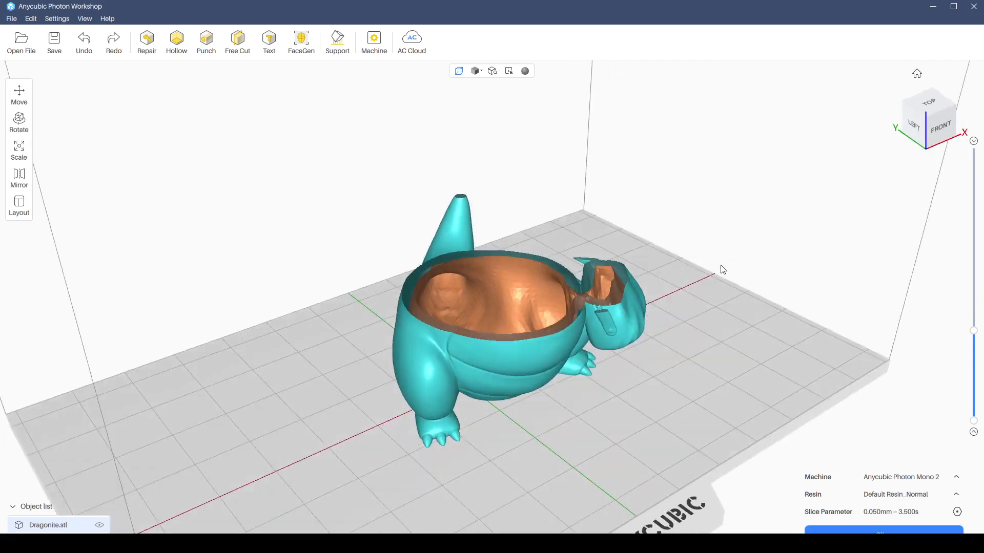
{"action": "left_click_drag", "start_coordinate": [974, 330], "coordinate": [973, 152]}
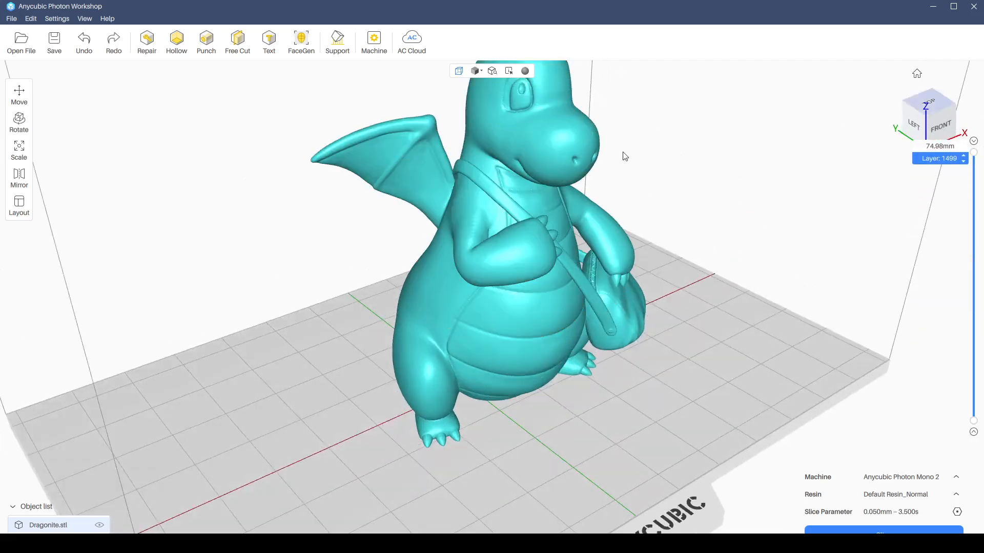
Set up a circular punch hole for the Dragonite's underside with outer and inside diameters of 6 mm.
{"action": "scroll", "coordinate": [502, 282], "scroll_direction": "up", "scroll_amount": 5}
{"action": "right_click_drag", "start_coordinate": [501, 278], "coordinate": [500, 254]}
{"action": "scroll", "coordinate": [504, 309], "scroll_direction": "up", "scroll_amount": 3}
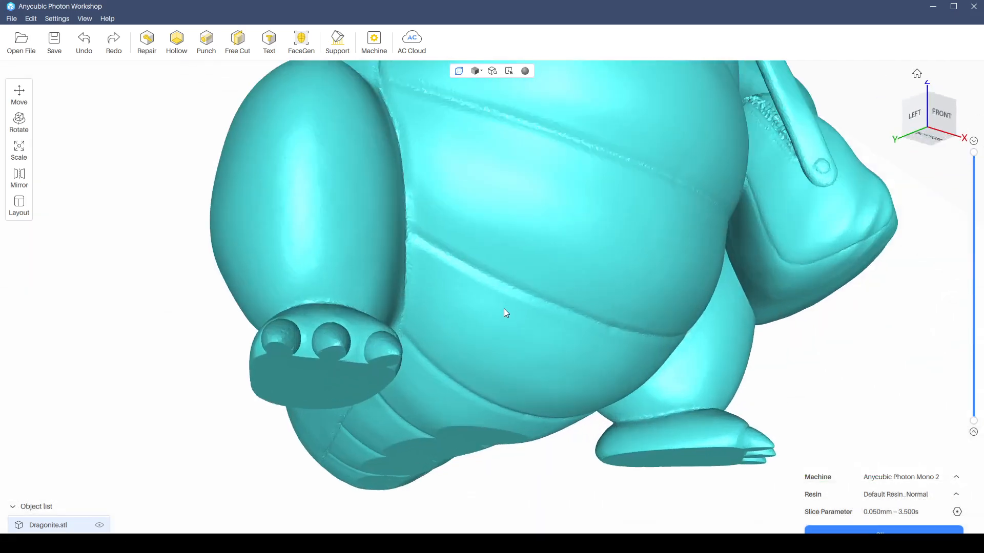
{"action": "scroll", "coordinate": [503, 315], "scroll_direction": "down", "scroll_amount": 3}
{"action": "right_click_drag", "start_coordinate": [504, 322], "coordinate": [502, 293]}
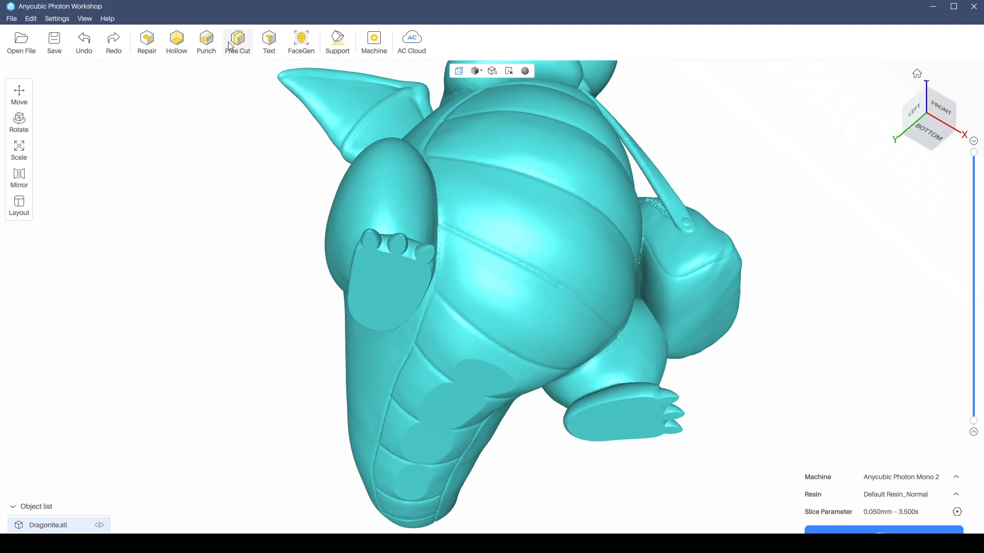
{"action": "left_click", "coordinate": [207, 42]}
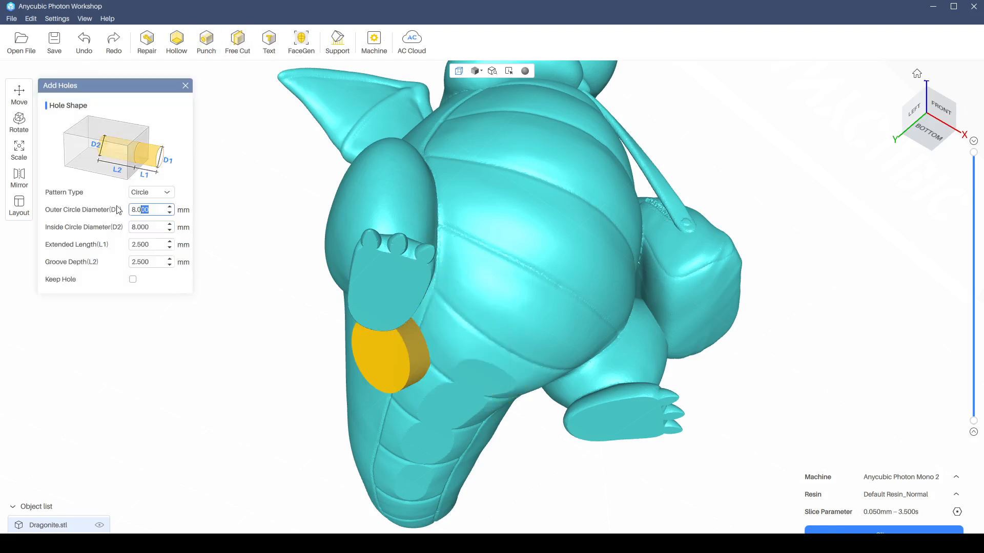
{"action": "left_click", "coordinate": [138, 210]}
{"action": "type", "text": "6"}
{"action": "left_click", "coordinate": [151, 232]}
{"action": "type", "text": "6"}
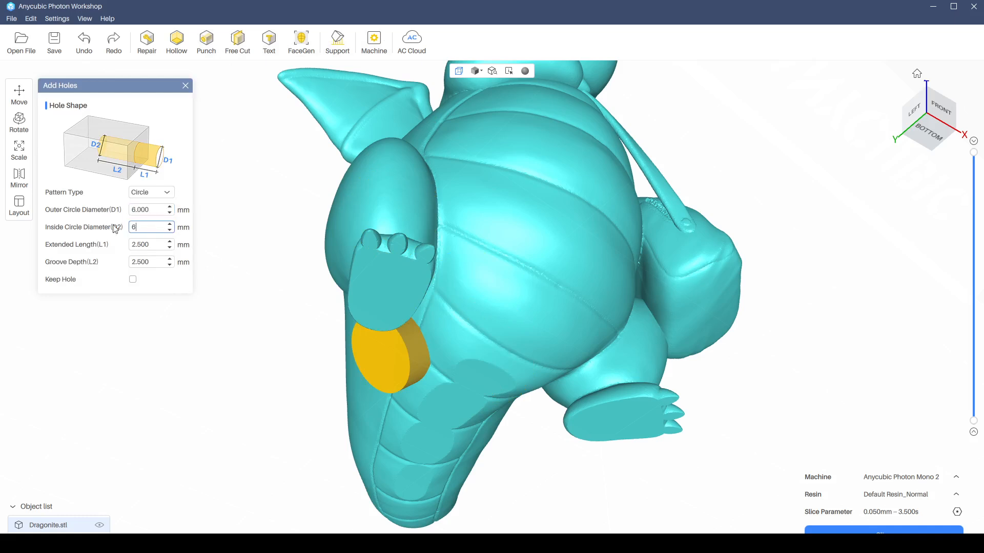
Punch one hole in the underside of the belly and another near the tail base, and finish adding holes.
{"action": "right_click_drag", "start_coordinate": [490, 339], "coordinate": [478, 318]}
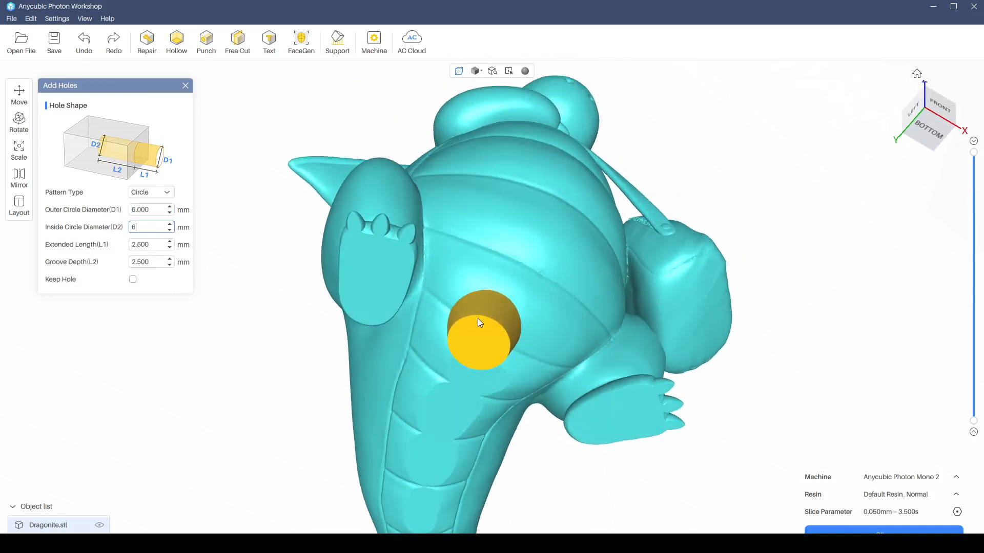
{"action": "left_click", "coordinate": [507, 322]}
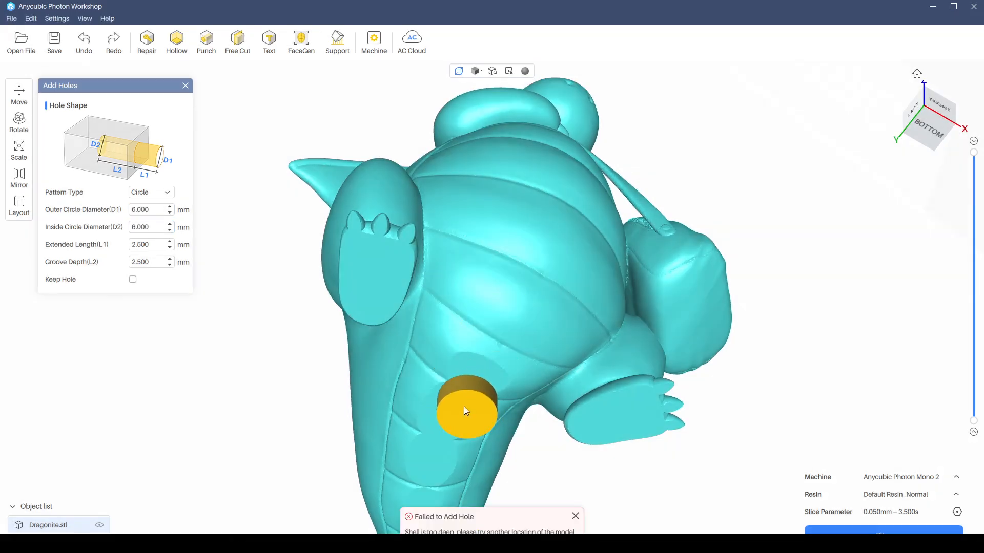
{"action": "left_click", "coordinate": [446, 420]}
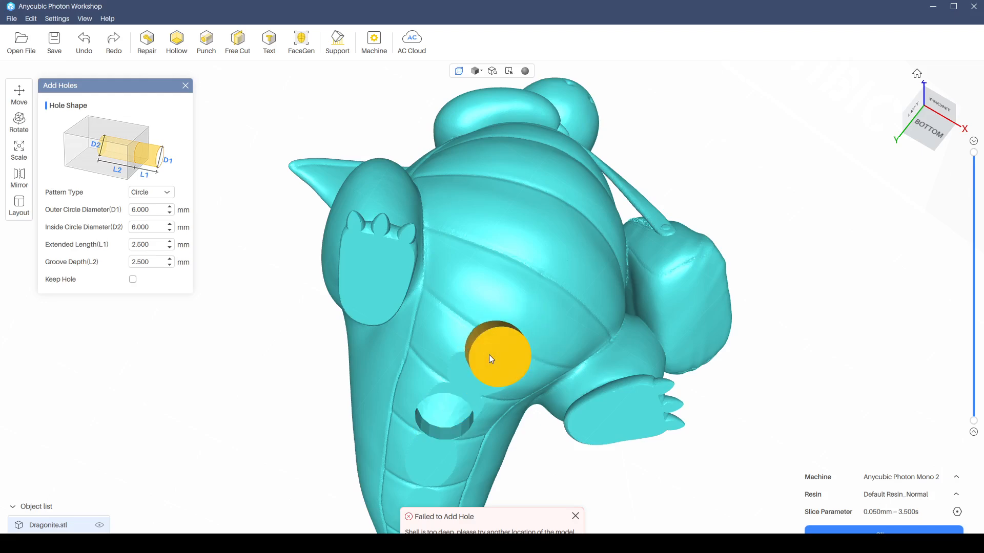
{"action": "left_click", "coordinate": [492, 356]}
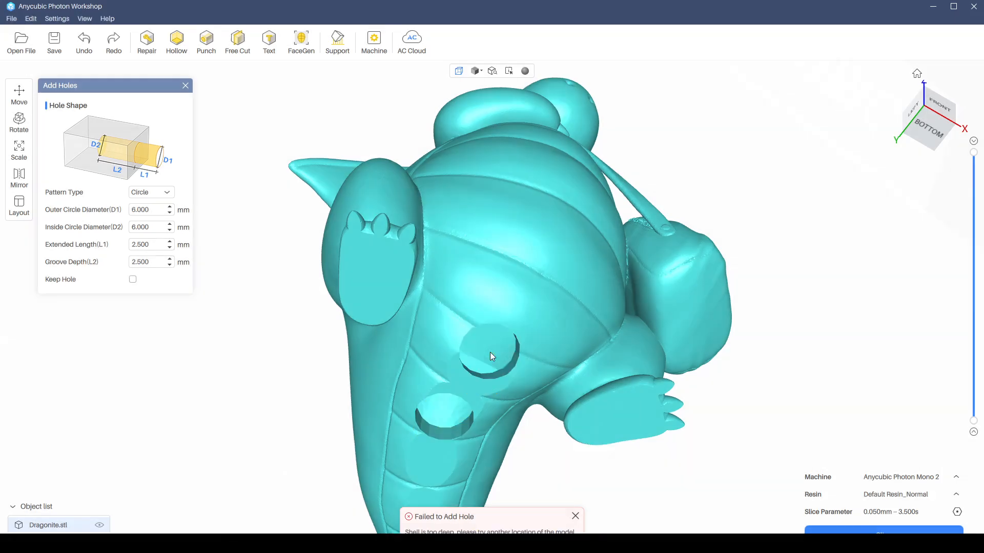
{"action": "right_click_drag", "start_coordinate": [861, 436], "coordinate": [850, 500]}
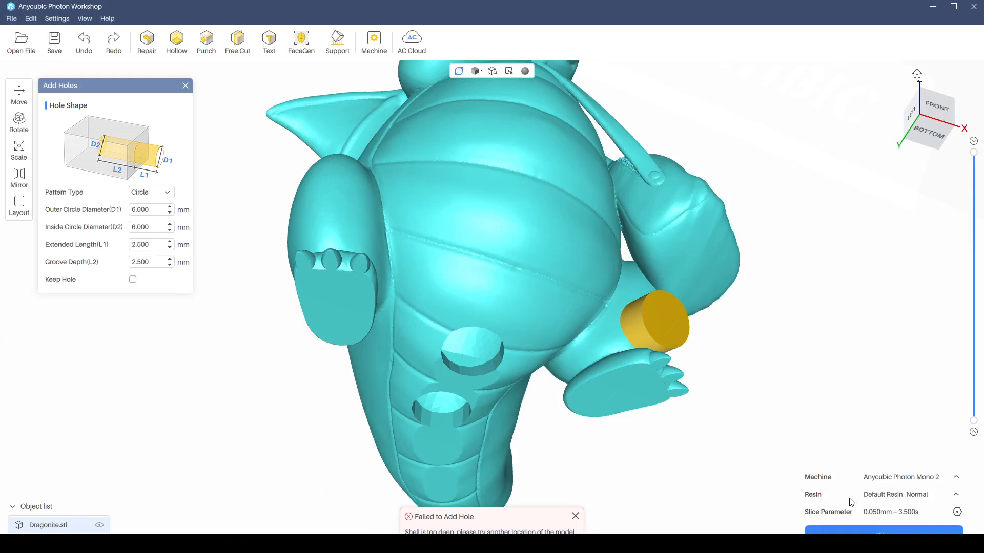
{"action": "right_click_drag", "start_coordinate": [579, 354], "coordinate": [594, 414]}
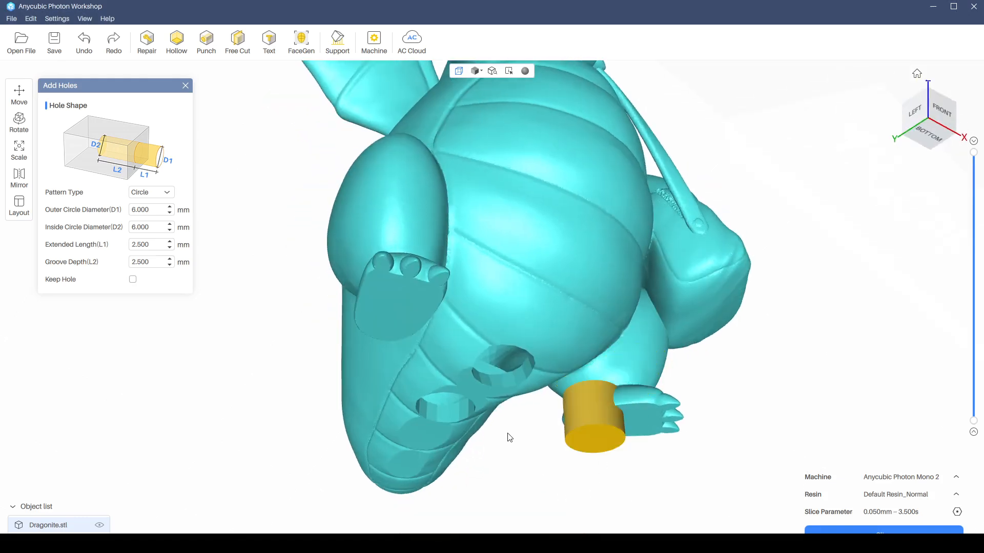
{"action": "left_click", "coordinate": [186, 85]}
{"action": "scroll", "coordinate": [502, 410], "scroll_direction": "down", "scroll_amount": 3}
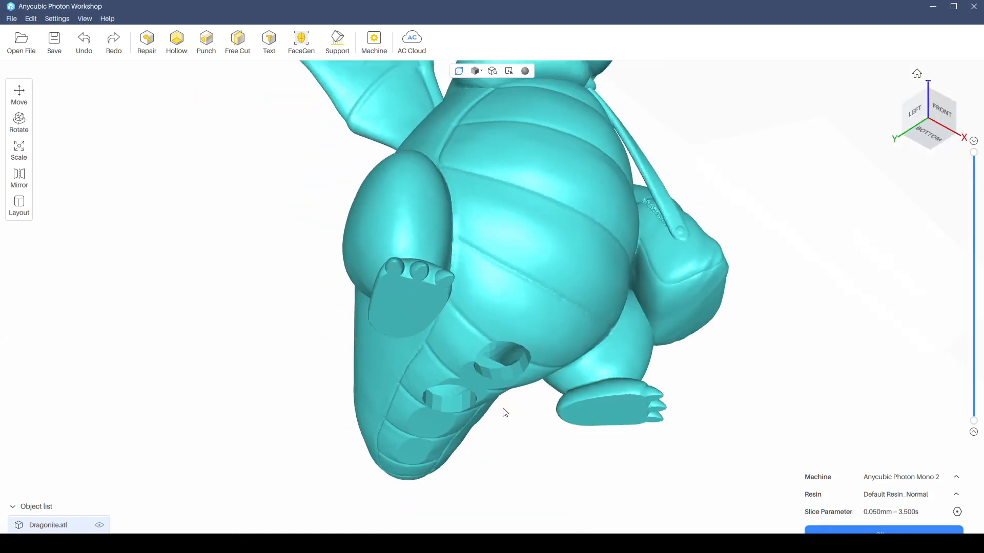
Examine the two punched drain holes in the Dragonite's underside from below, and the side profile of its tail and feet.
{"action": "scroll", "coordinate": [502, 409], "scroll_direction": "up", "scroll_amount": 5}
{"action": "middle_click_drag", "start_coordinate": [486, 359], "coordinate": [475, 343]}
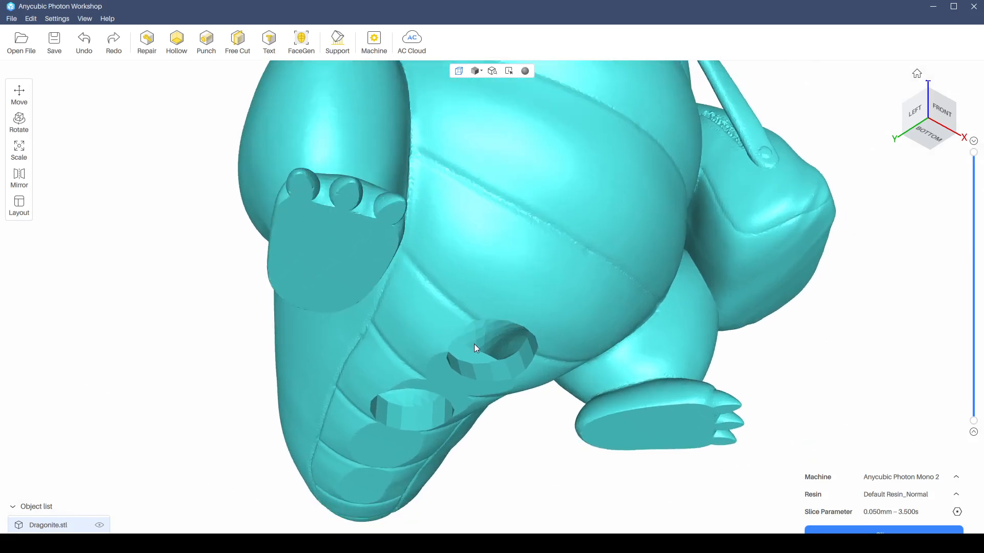
{"action": "scroll", "coordinate": [475, 347], "scroll_direction": "down", "scroll_amount": 3}
{"action": "scroll", "coordinate": [475, 348], "scroll_direction": "down", "scroll_amount": 2}
{"action": "right_click_drag", "start_coordinate": [460, 337], "coordinate": [530, 280]}
{"action": "scroll", "coordinate": [398, 355], "scroll_direction": "up", "scroll_amount": 3}
{"action": "scroll", "coordinate": [448, 351], "scroll_direction": "down", "scroll_amount": 3}
{"action": "scroll", "coordinate": [496, 363], "scroll_direction": "up", "scroll_amount": 3}
{"action": "scroll", "coordinate": [512, 337], "scroll_direction": "up", "scroll_amount": 4}
{"action": "scroll", "coordinate": [509, 343], "scroll_direction": "down", "scroll_amount": 4}
{"action": "scroll", "coordinate": [512, 347], "scroll_direction": "down", "scroll_amount": 5}
{"action": "right_click_drag", "start_coordinate": [552, 265], "coordinate": [623, 254]}
{"action": "scroll", "coordinate": [543, 295], "scroll_direction": "up", "scroll_amount": 6}
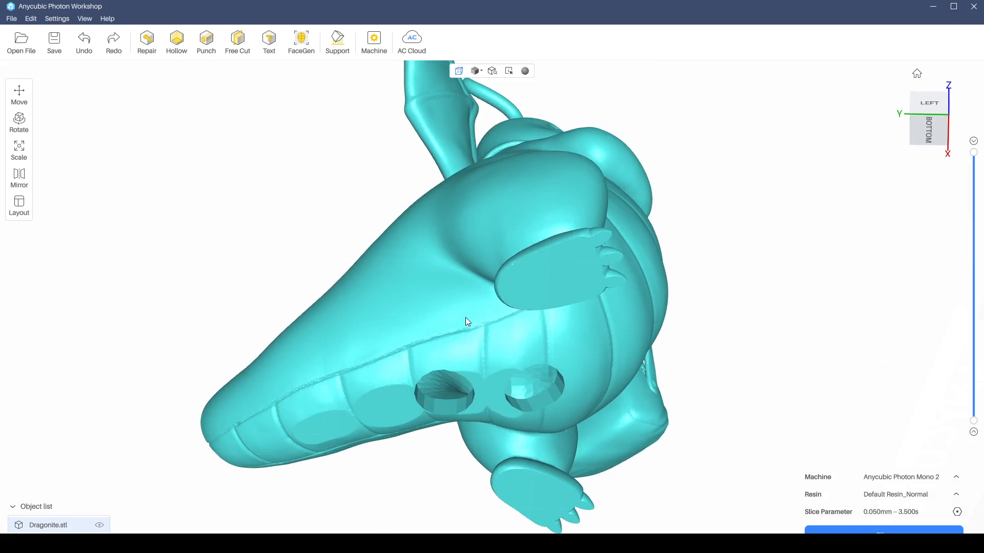
{"action": "scroll", "coordinate": [493, 303], "scroll_direction": "up", "scroll_amount": 3}
{"action": "scroll", "coordinate": [486, 308], "scroll_direction": "down", "scroll_amount": 3}
{"action": "right_click_drag", "start_coordinate": [486, 309], "coordinate": [560, 321]}
{"action": "scroll", "coordinate": [498, 366], "scroll_direction": "up", "scroll_amount": 2}
{"action": "right_click_drag", "start_coordinate": [501, 369], "coordinate": [421, 387]}
{"action": "scroll", "coordinate": [410, 369], "scroll_direction": "up", "scroll_amount": 3}
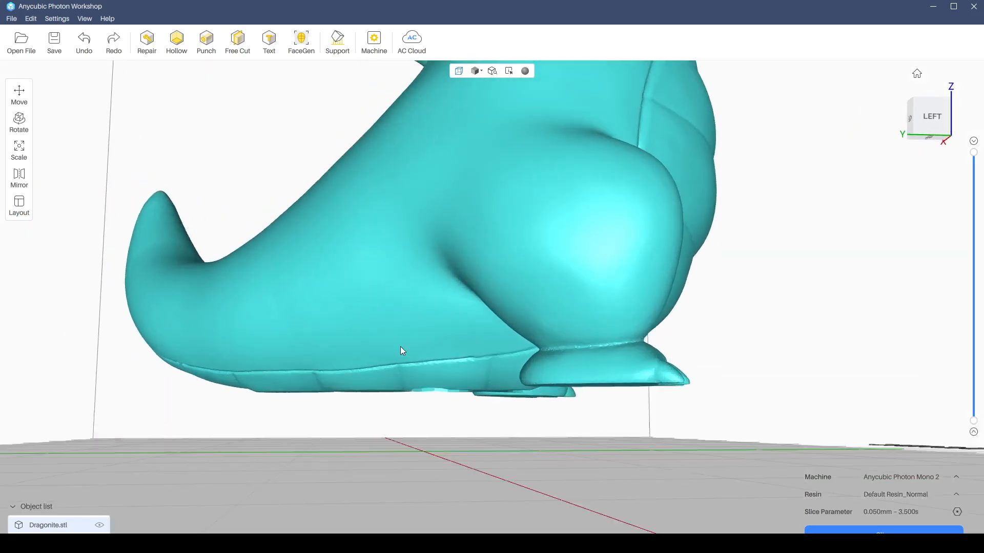
{"action": "scroll", "coordinate": [347, 329], "scroll_direction": "down", "scroll_amount": 5}
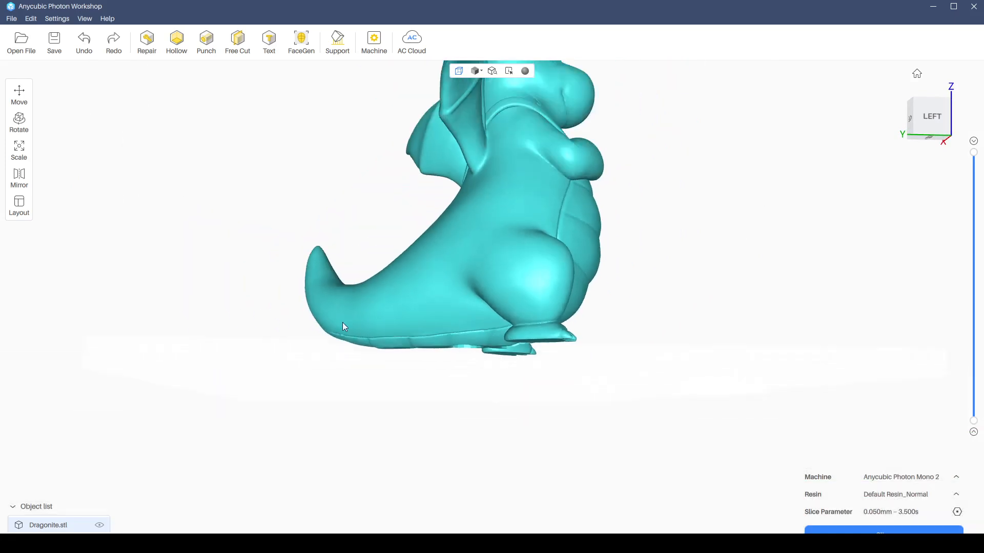
{"action": "scroll", "coordinate": [359, 318], "scroll_direction": "up", "scroll_amount": 4}
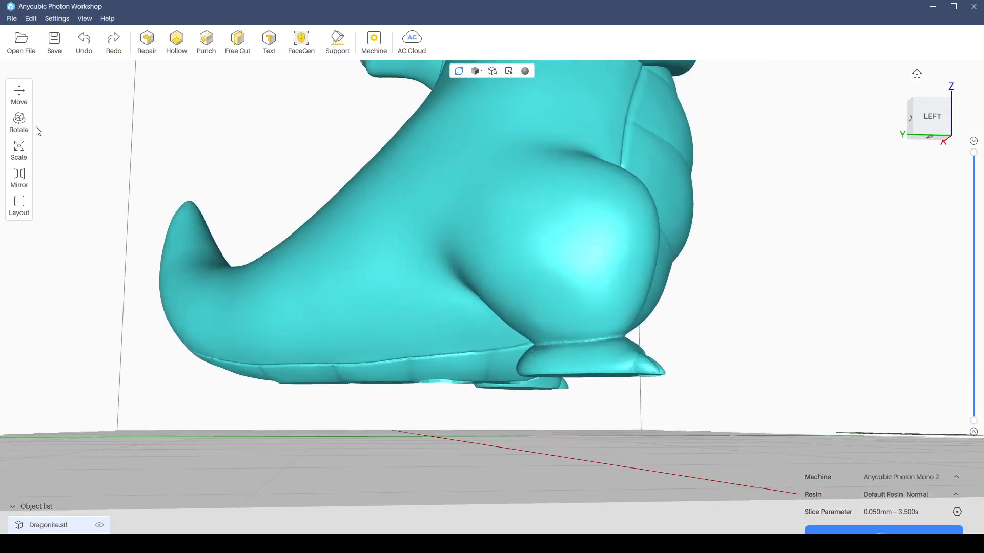
{"action": "left_click", "coordinate": [19, 122]}
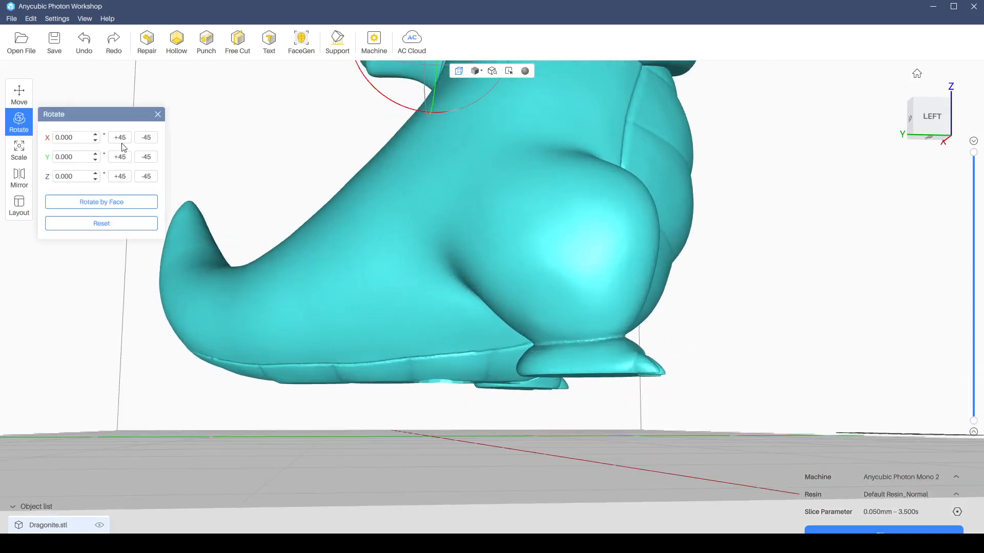
{"action": "scroll", "coordinate": [349, 287], "scroll_direction": "down", "scroll_amount": 5}
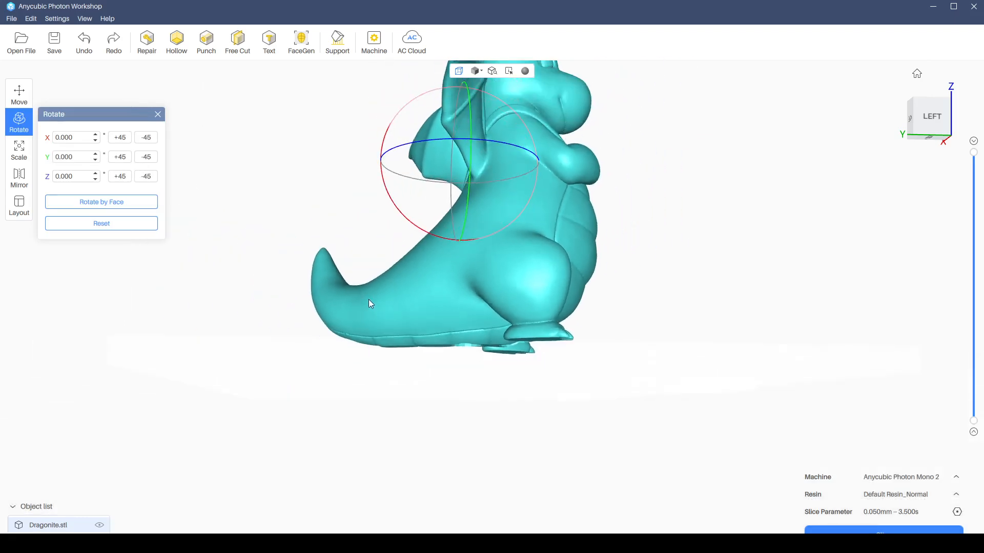
{"action": "right_click_drag", "start_coordinate": [368, 300], "coordinate": [459, 306]}
{"action": "scroll", "coordinate": [440, 287], "scroll_direction": "up", "scroll_amount": 2}
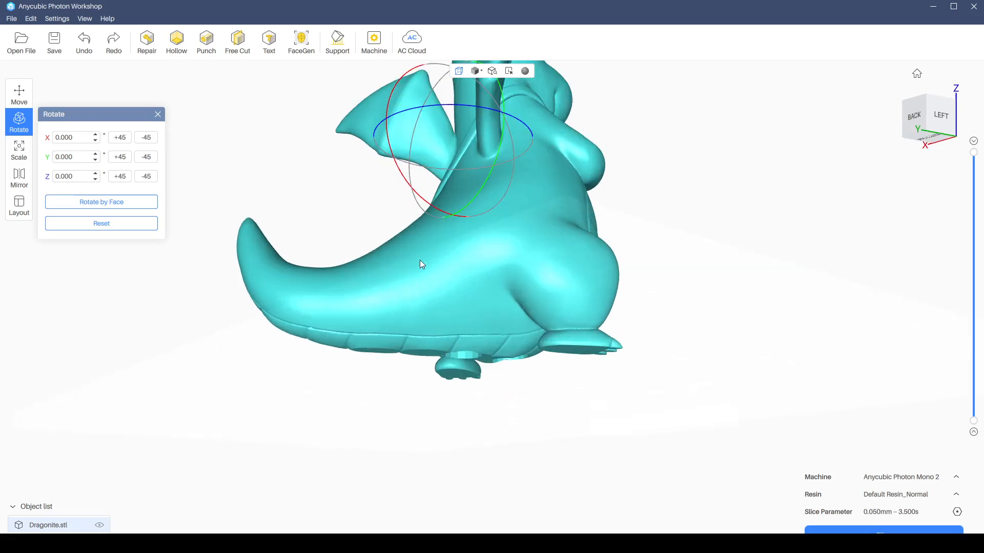
{"action": "scroll", "coordinate": [329, 311], "scroll_direction": "up", "scroll_amount": 4}
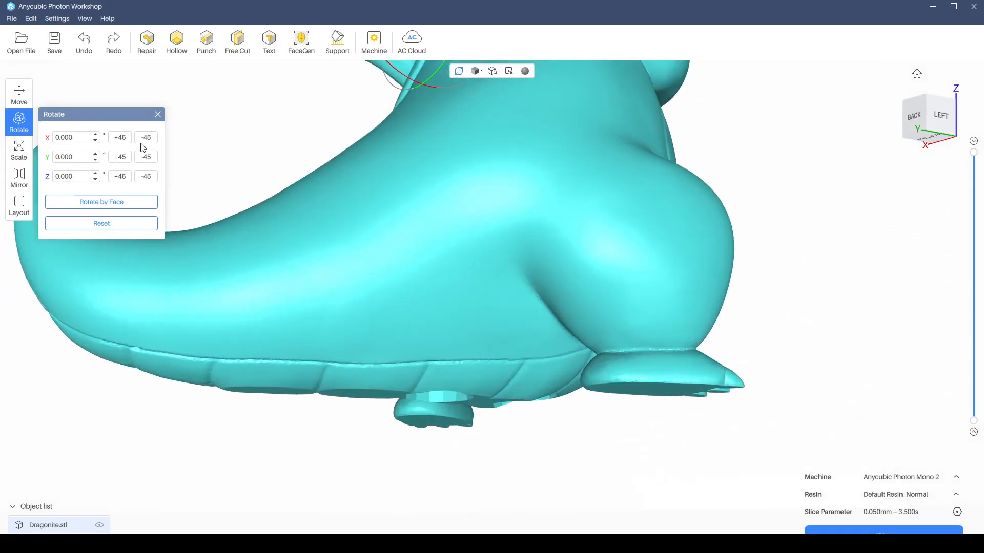
{"action": "left_click", "coordinate": [161, 115]}
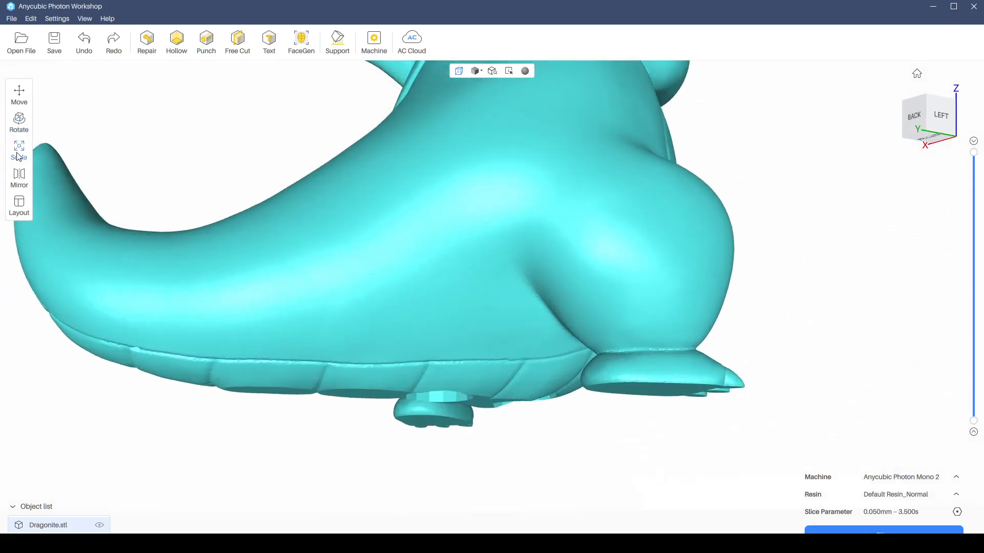
Generate automatic supports for the Dragonite with the Medium script, 50° support angle, 5 mm anchor distance and 5 mm Z lift height.
{"action": "scroll", "coordinate": [241, 431], "scroll_direction": "down", "scroll_amount": 1}
{"action": "scroll", "coordinate": [251, 432], "scroll_direction": "down", "scroll_amount": 4}
{"action": "scroll", "coordinate": [286, 446], "scroll_direction": "up", "scroll_amount": 2}
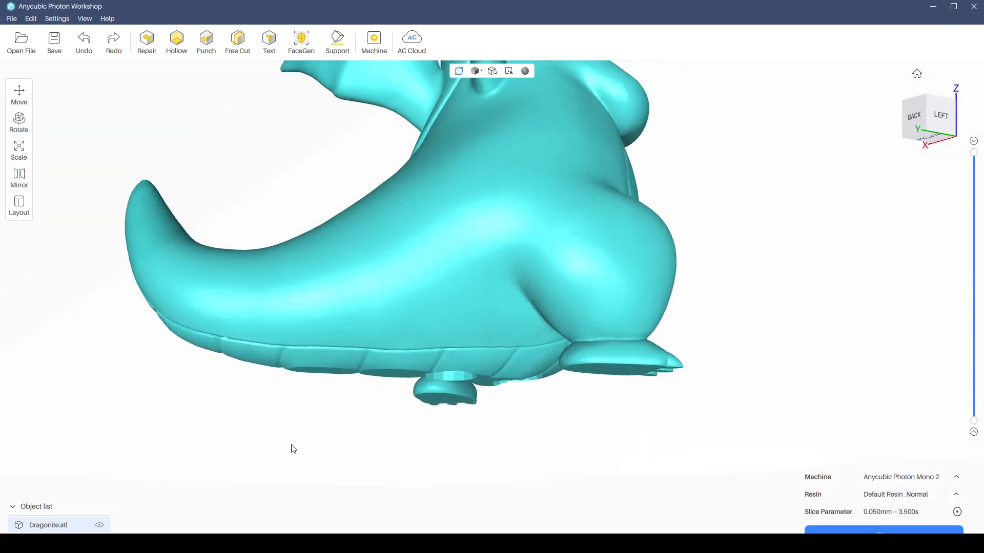
{"action": "scroll", "coordinate": [291, 445], "scroll_direction": "down", "scroll_amount": 5}
{"action": "scroll", "coordinate": [296, 427], "scroll_direction": "up", "scroll_amount": 2}
{"action": "scroll", "coordinate": [297, 425], "scroll_direction": "up", "scroll_amount": 1}
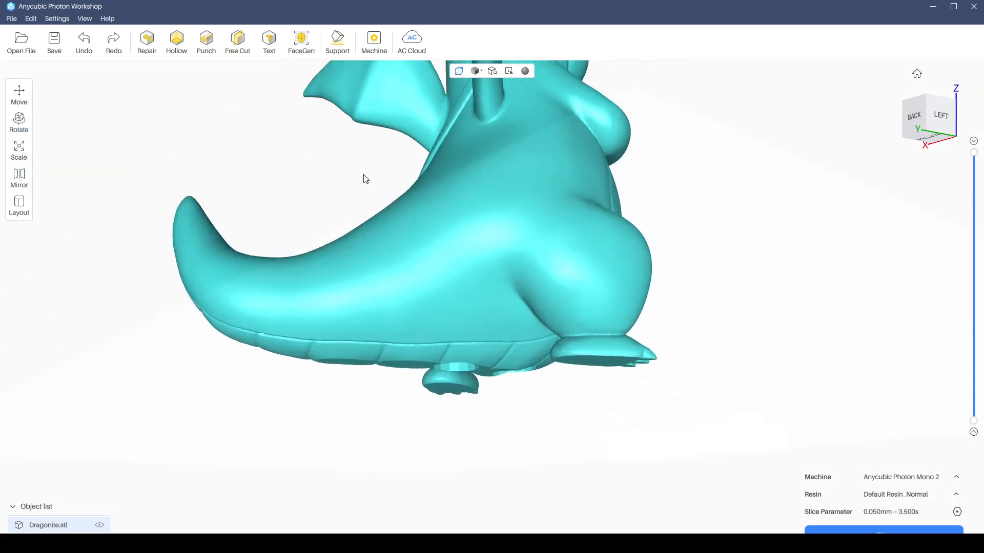
{"action": "right_click_drag", "start_coordinate": [363, 175], "coordinate": [345, 169]}
{"action": "left_click", "coordinate": [341, 43]}
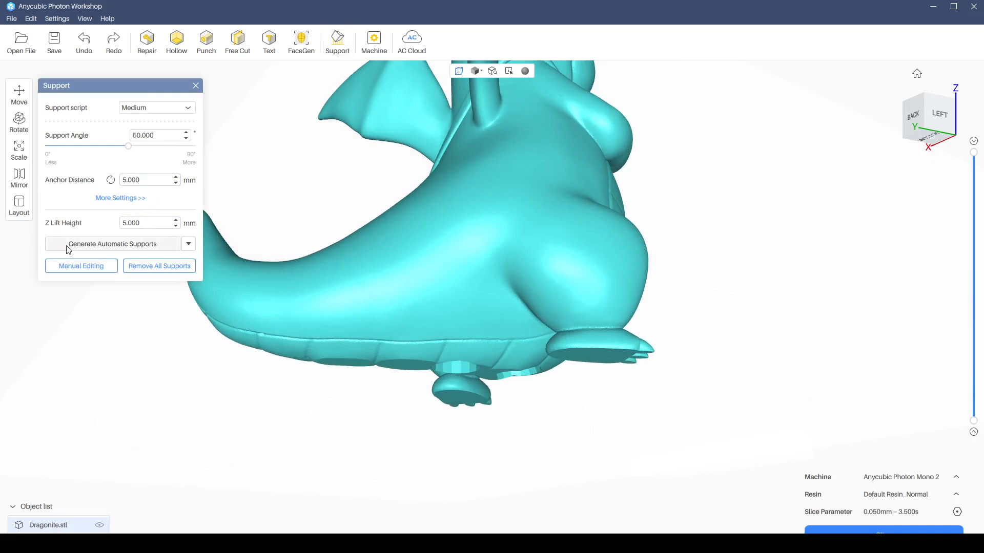
{"action": "left_click", "coordinate": [110, 244]}
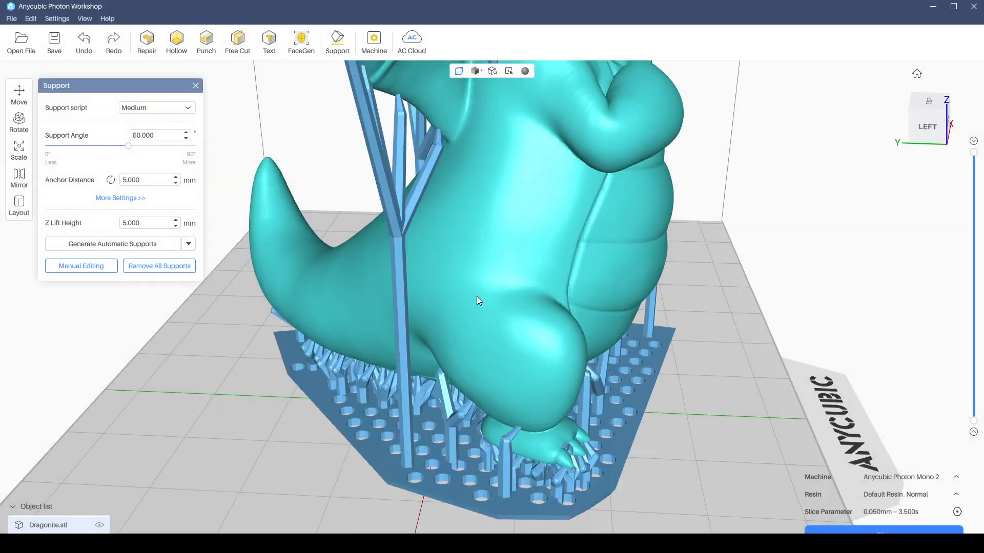
Examine the supports and raft under the Dragonite's tail, feet, wing and chin, closing the support settings for a clear view.
{"action": "right_click_drag", "start_coordinate": [477, 281], "coordinate": [464, 313]}
{"action": "right_click_drag", "start_coordinate": [495, 265], "coordinate": [430, 316]}
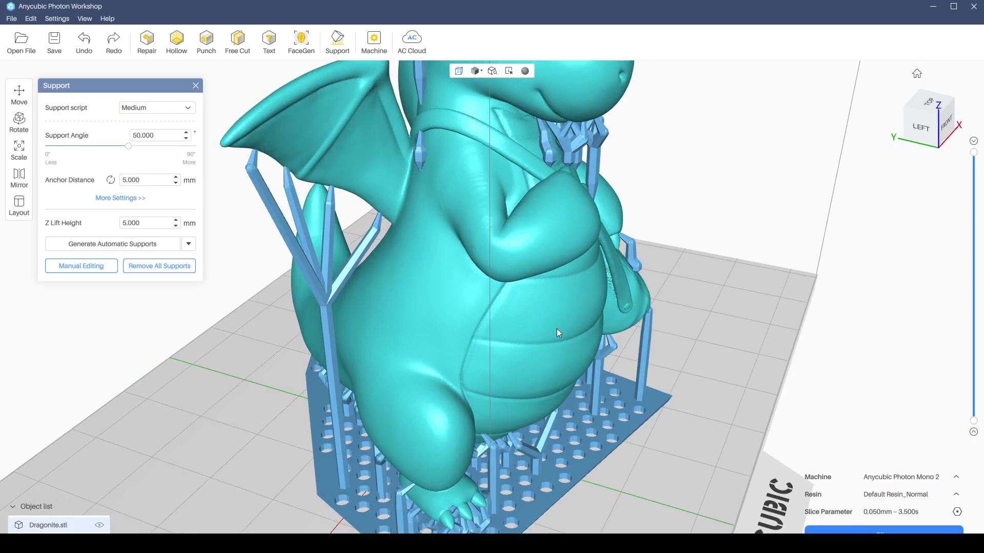
{"action": "right_click_drag", "start_coordinate": [559, 333], "coordinate": [511, 363]}
{"action": "scroll", "coordinate": [473, 391], "scroll_direction": "up", "scroll_amount": 3}
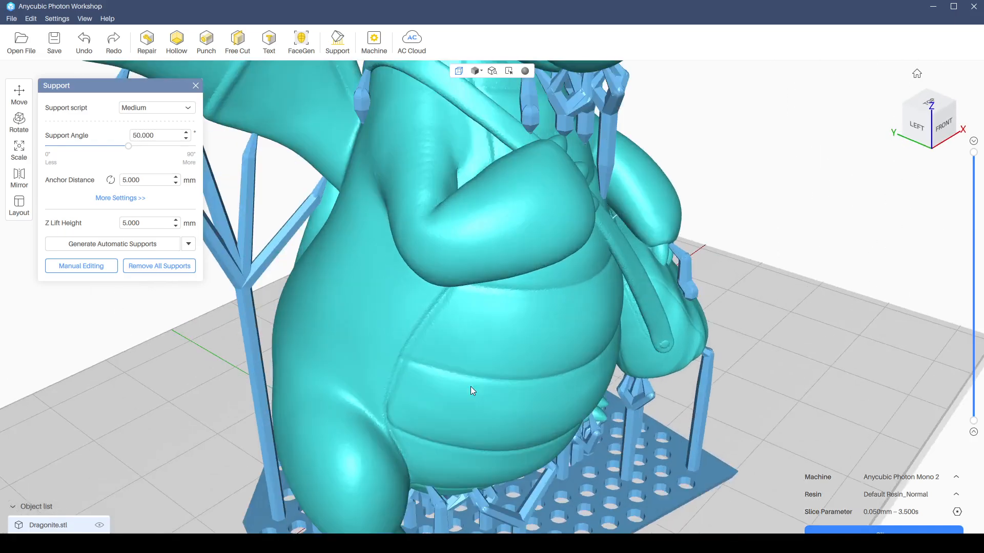
{"action": "right_click_drag", "start_coordinate": [472, 391], "coordinate": [504, 376]}
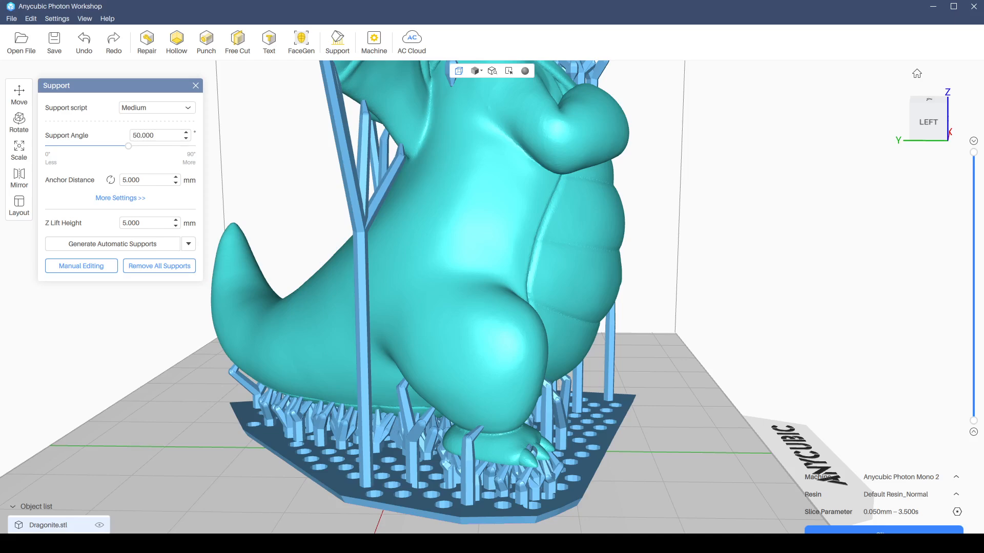
{"action": "scroll", "coordinate": [334, 294], "scroll_direction": "down", "scroll_amount": 2}
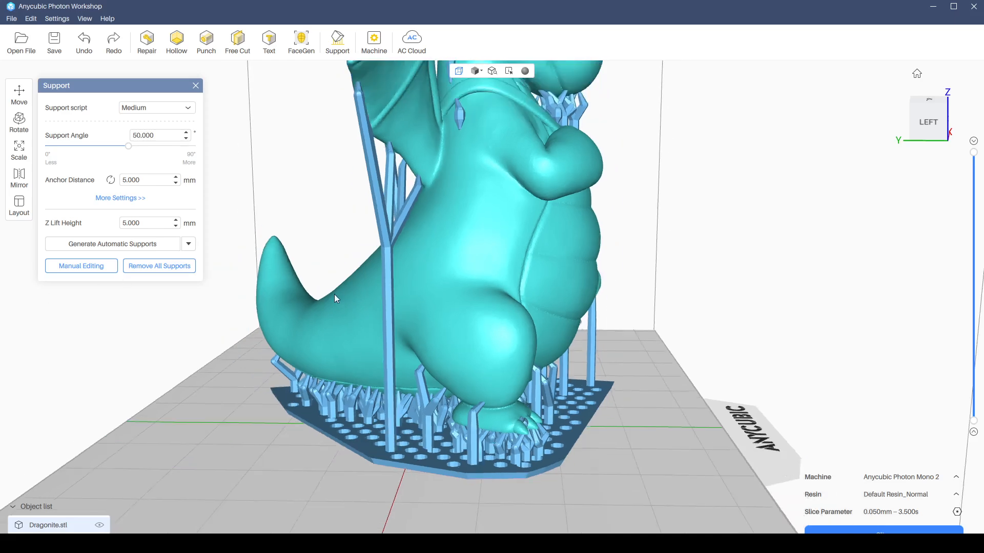
{"action": "left_click", "coordinate": [196, 86]}
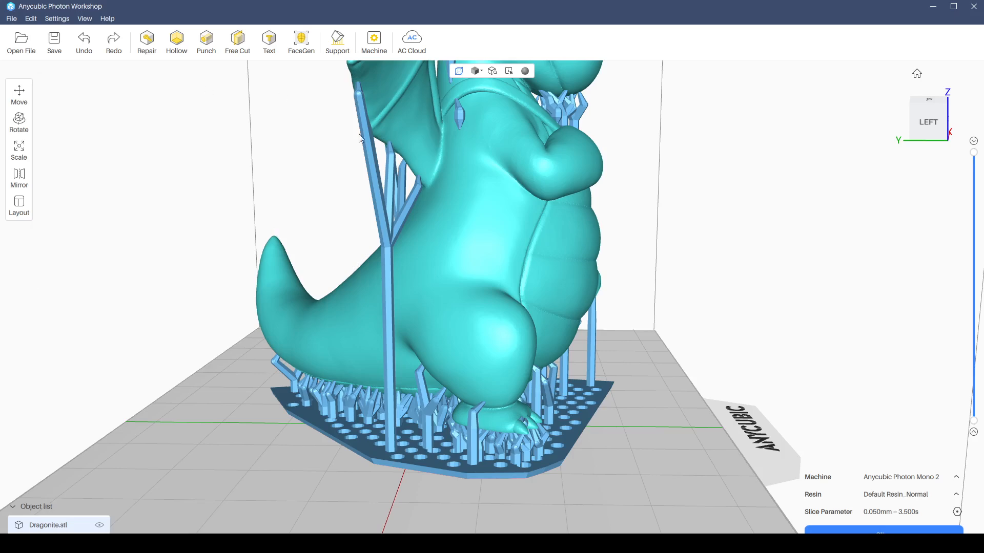
{"action": "scroll", "coordinate": [263, 198], "scroll_direction": "up", "scroll_amount": 1}
{"action": "right_click_drag", "start_coordinate": [261, 193], "coordinate": [262, 197]}
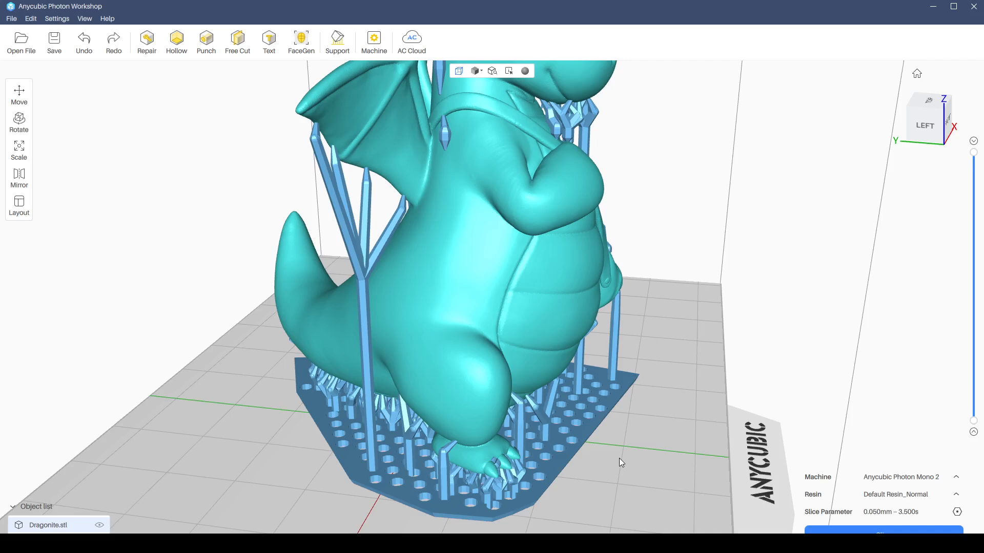
{"action": "scroll", "coordinate": [487, 262], "scroll_direction": "down", "scroll_amount": 3}
{"action": "right_click_drag", "start_coordinate": [441, 261], "coordinate": [500, 278]}
{"action": "scroll", "coordinate": [499, 278], "scroll_direction": "up", "scroll_amount": 5}
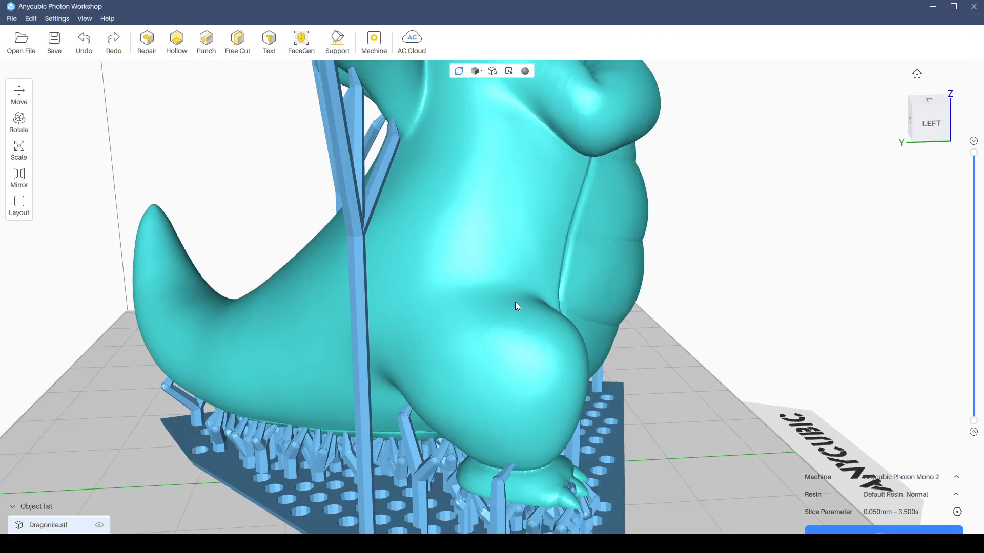
Reopen the support settings and look through the support script options, keeping Medium.
{"action": "left_click", "coordinate": [338, 41]}
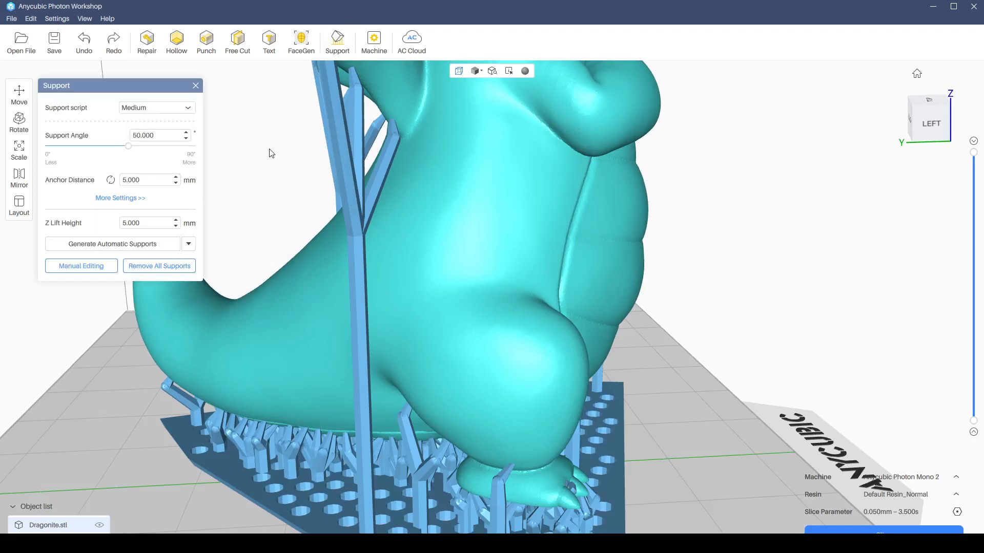
{"action": "scroll", "coordinate": [433, 301], "scroll_direction": "down", "scroll_amount": 1}
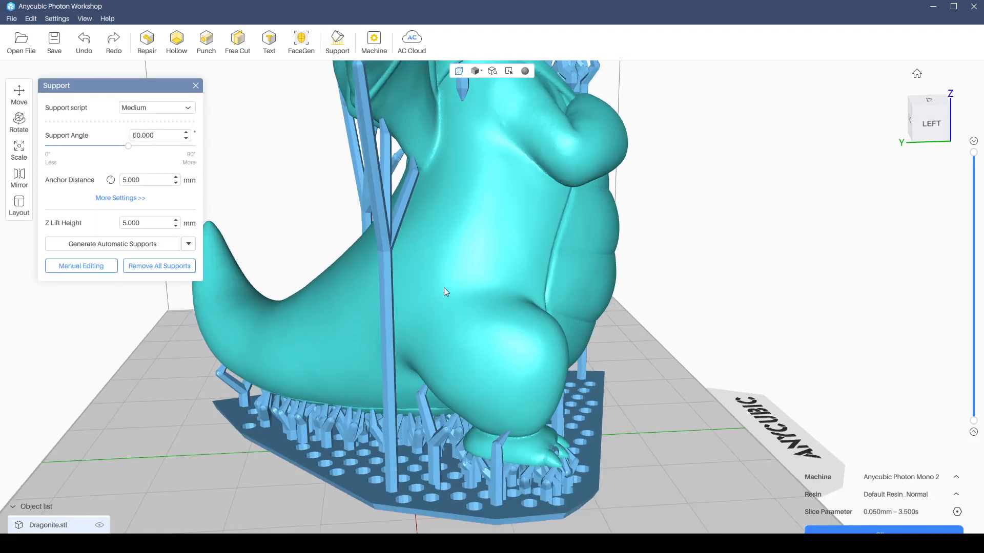
{"action": "left_click_drag", "start_coordinate": [444, 291], "coordinate": [398, 303]}
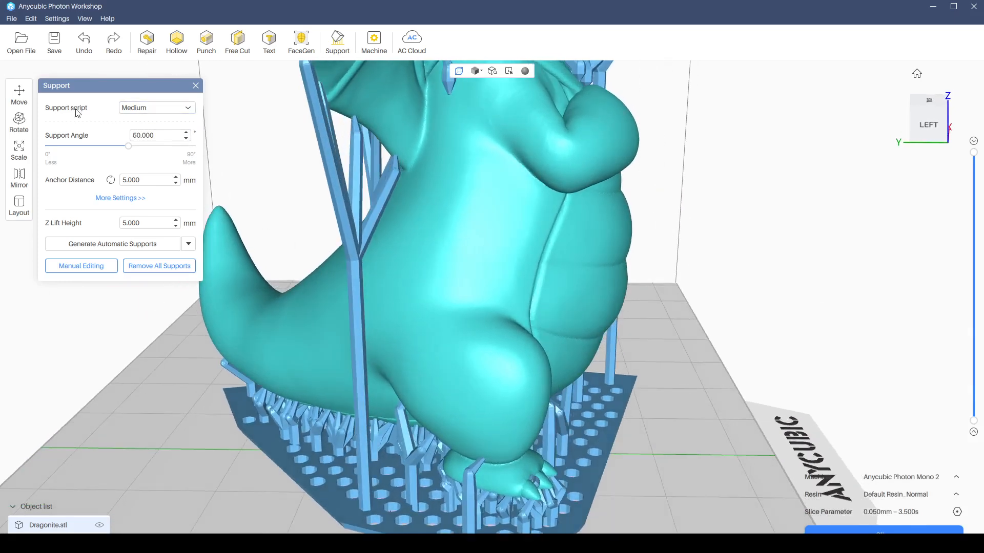
{"action": "left_click", "coordinate": [156, 110]}
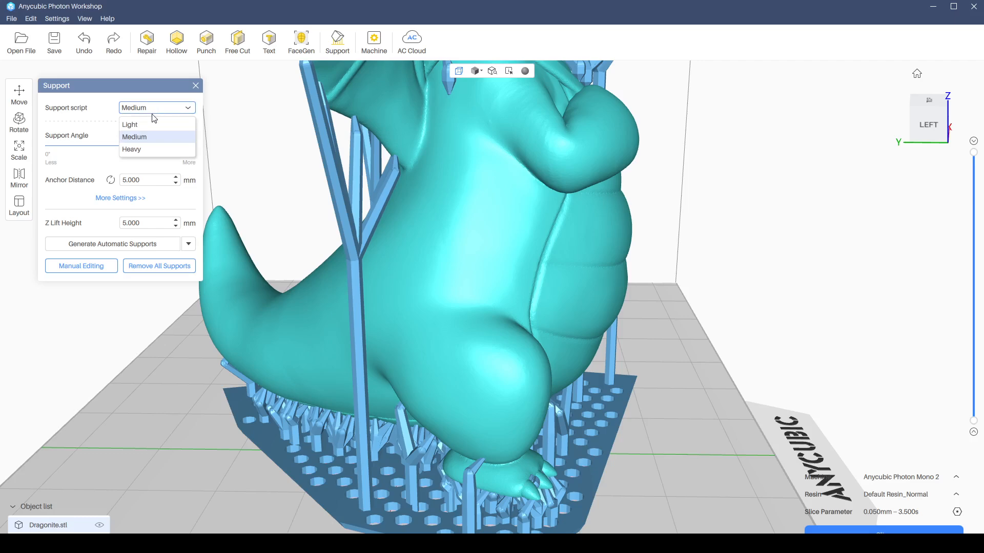
{"action": "left_click", "coordinate": [134, 107]}
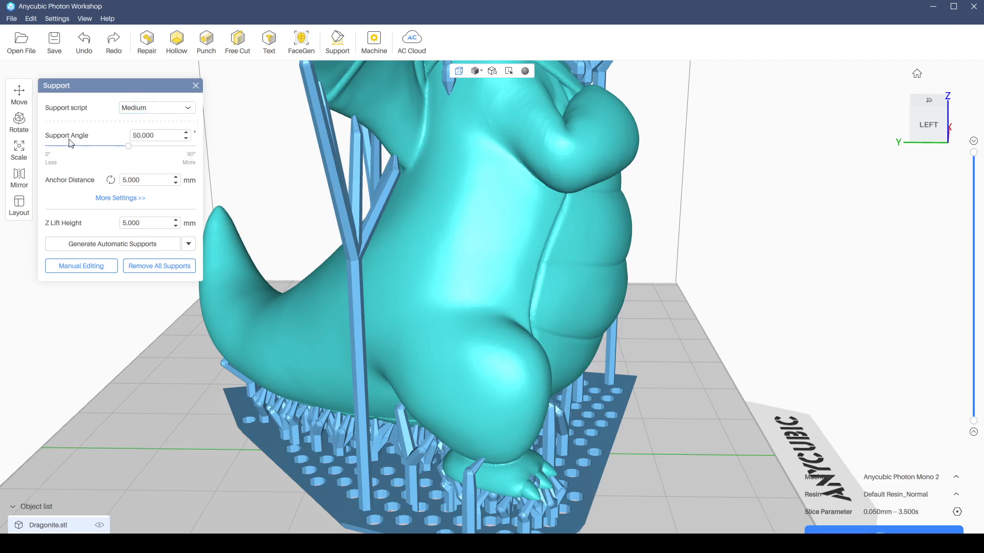